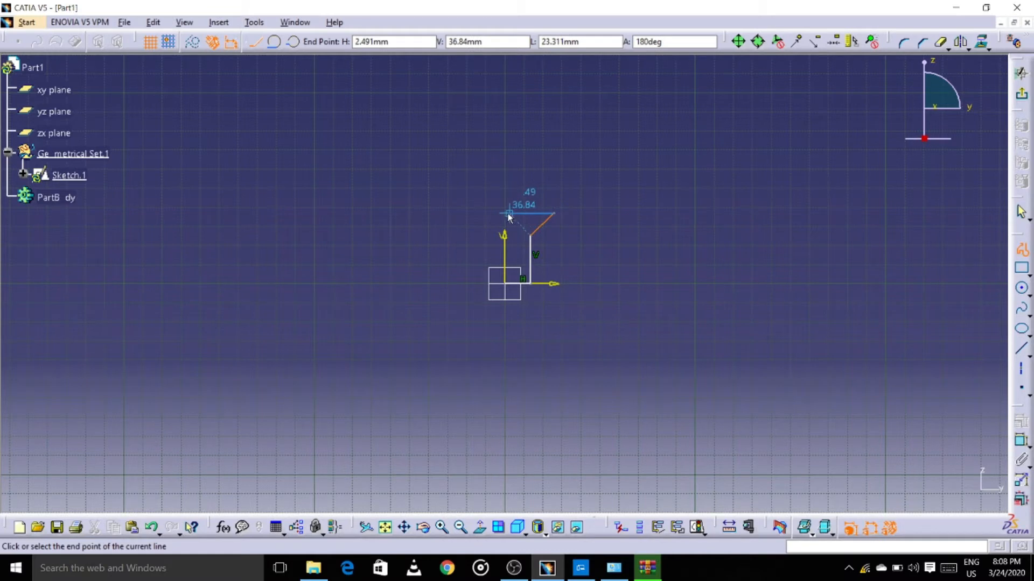
# Close the profile with a horizontal top edge about 26 mm long to the vertical axis and a vertical line down to the origin
pyautogui.click(506, 214)
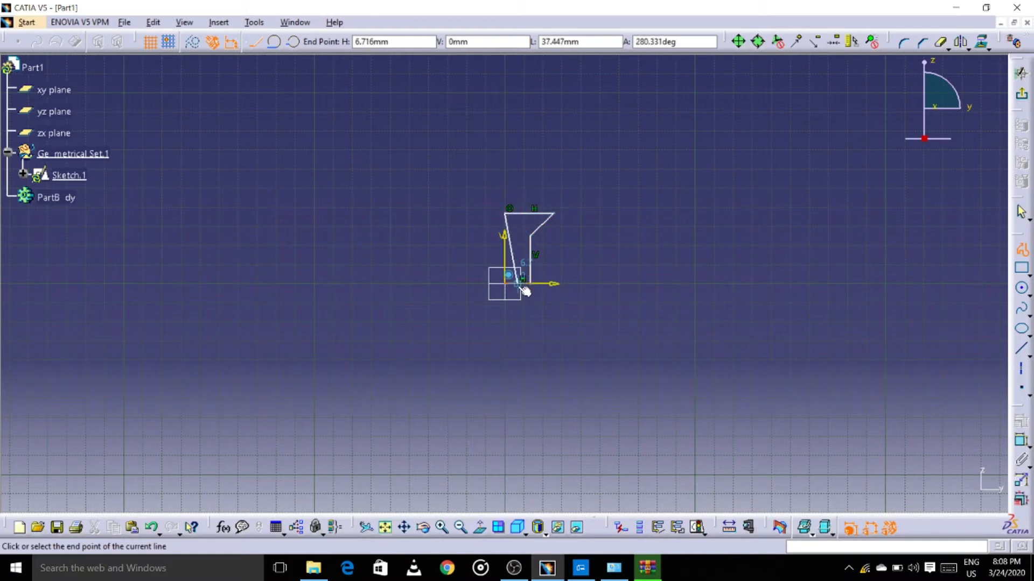
pyautogui.click(506, 284)
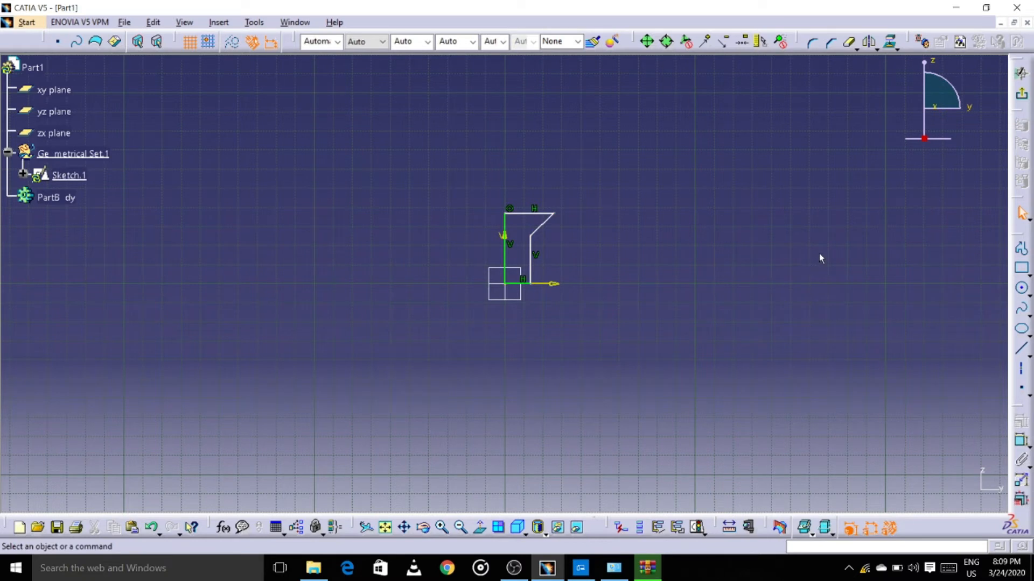
# Dimension the profile's bottom edge length and the overall height between its bottom and top edges
pyautogui.click(1021, 440)
pyautogui.click(526, 284)
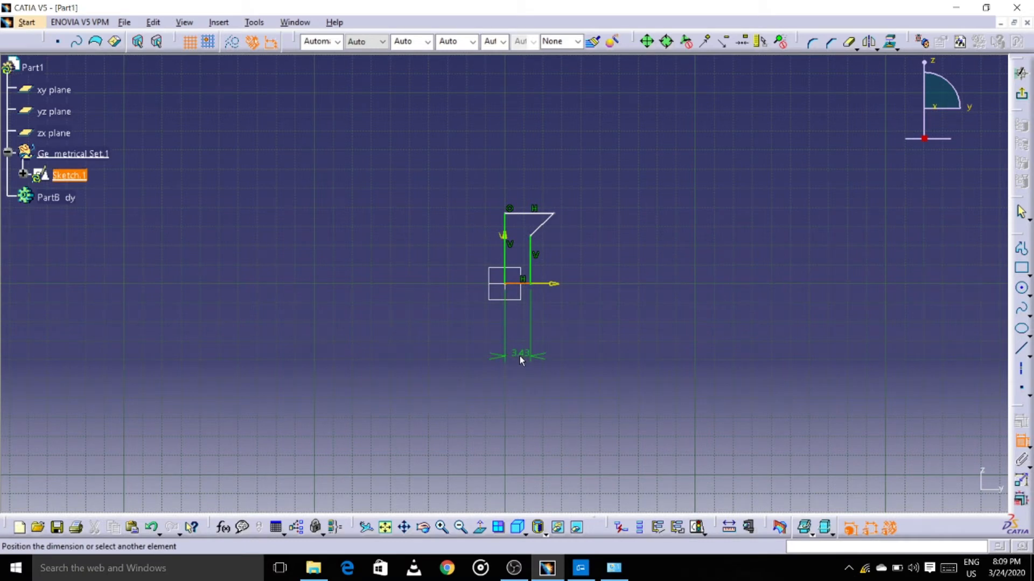
pyautogui.click(518, 355)
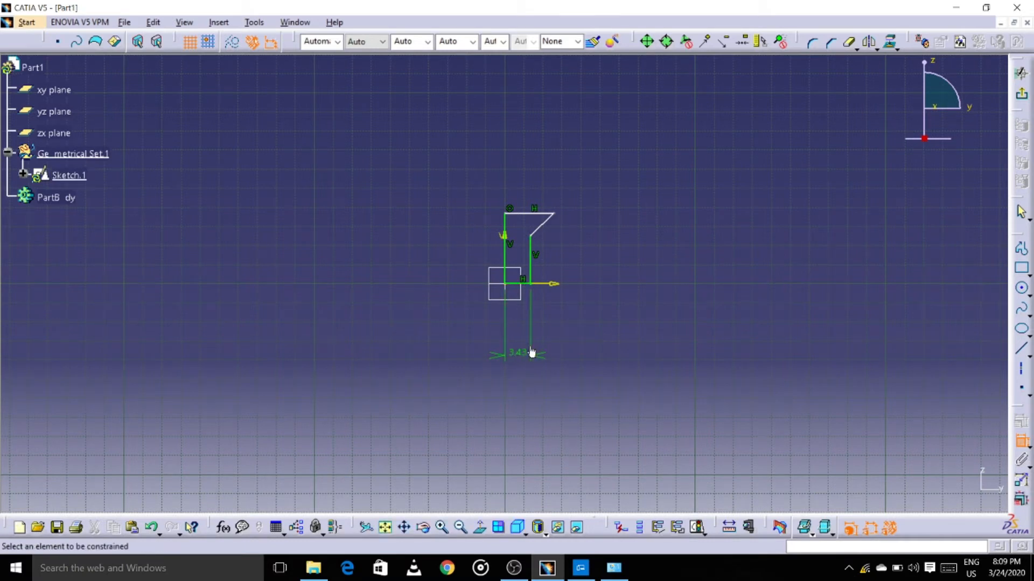
pyautogui.click(521, 285)
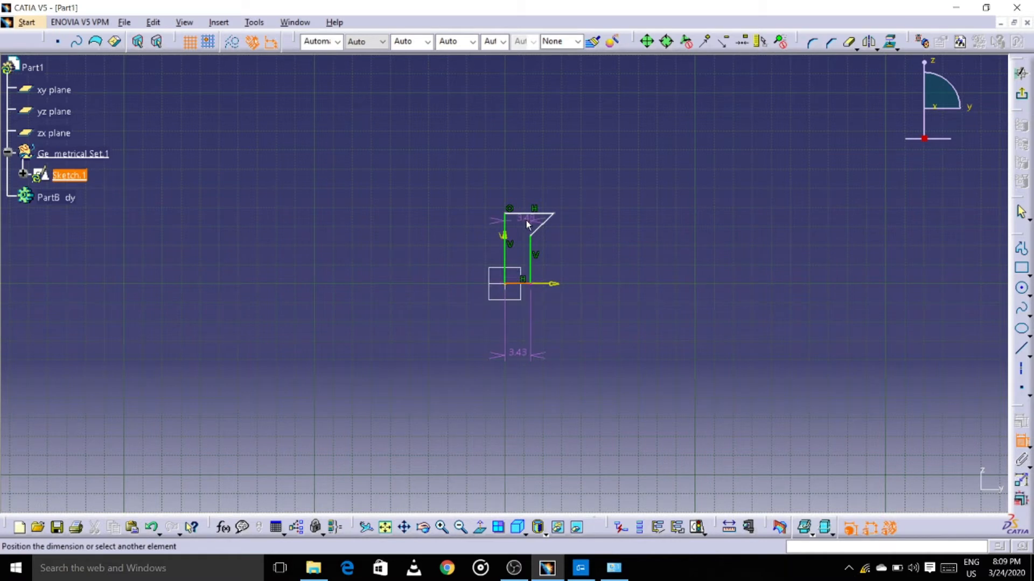
pyautogui.click(533, 215)
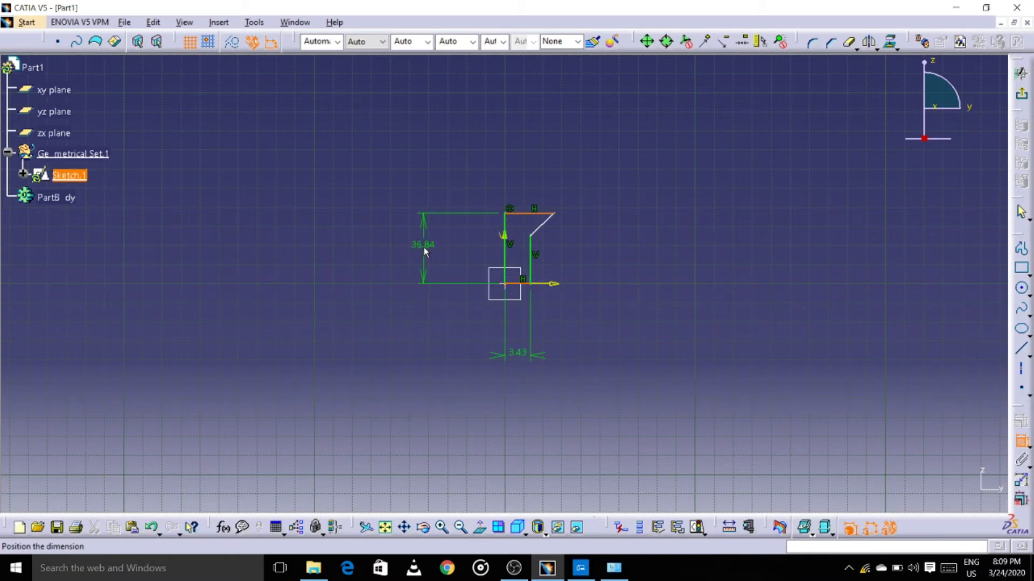
pyautogui.click(423, 247)
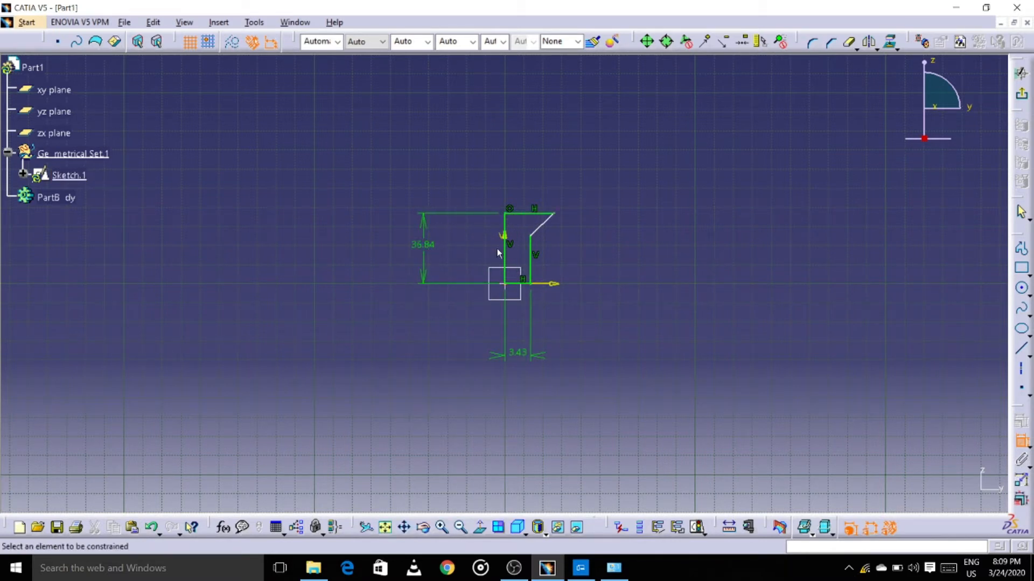
# Dimension the slanted edge's vertical height and the top edge's length, and check the sketch solving status
pyautogui.click(545, 217)
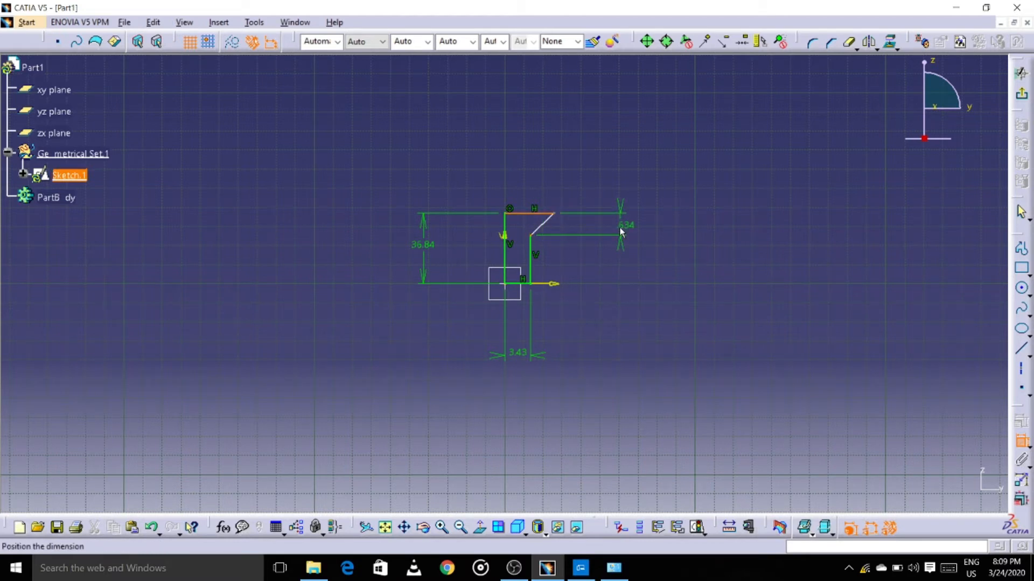
pyautogui.click(620, 233)
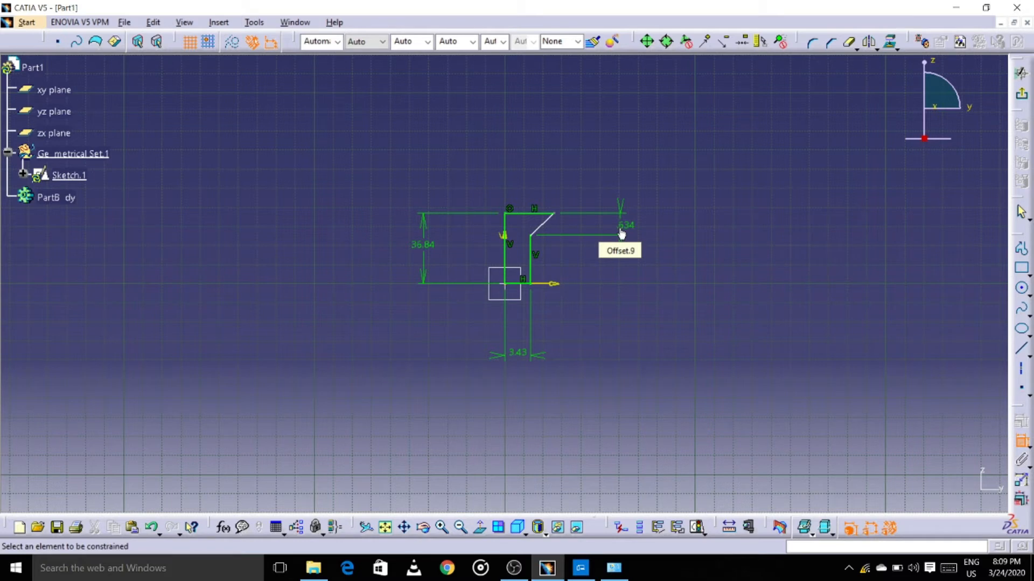
pyautogui.click(534, 214)
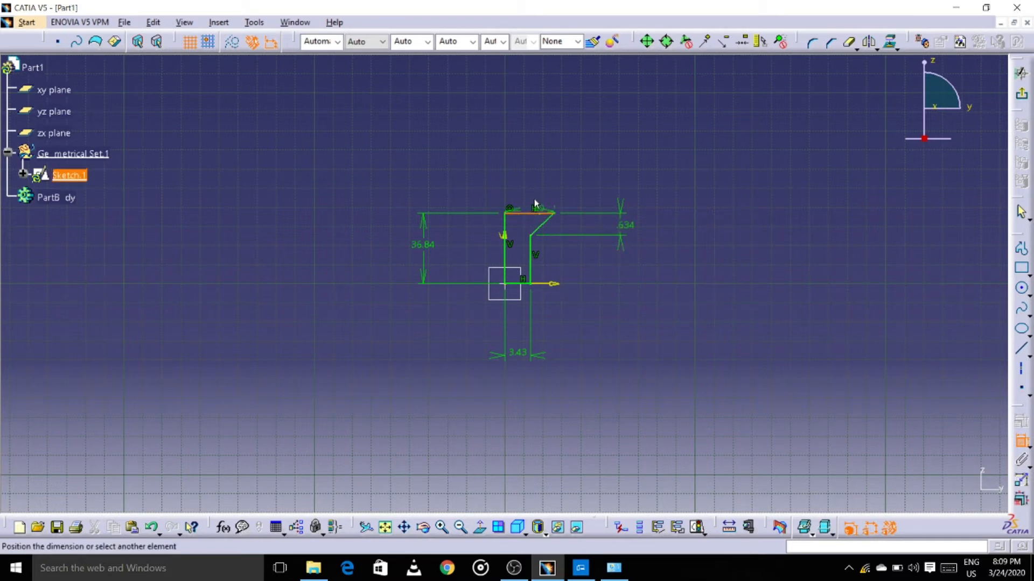
pyautogui.click(534, 163)
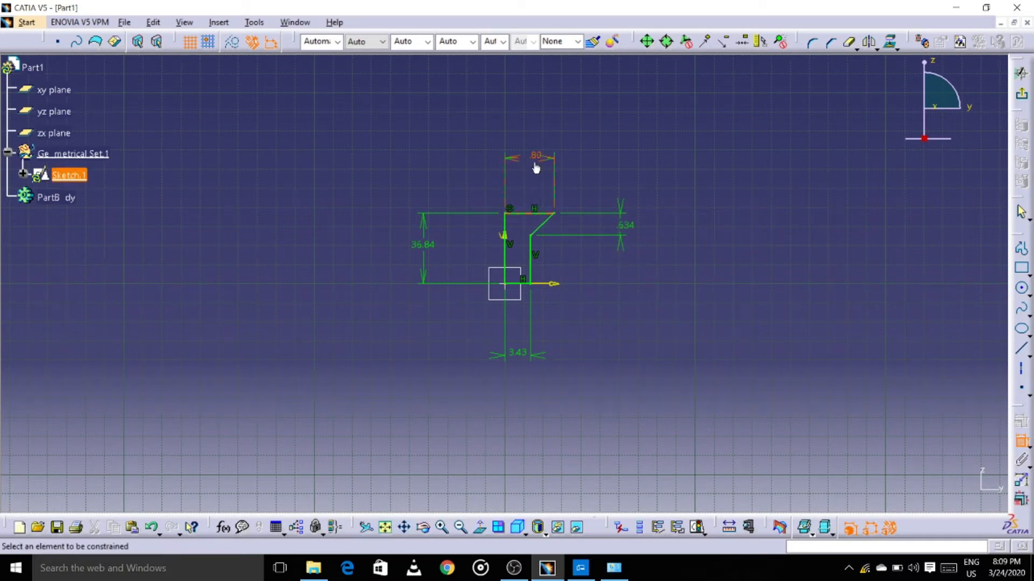
pyautogui.click(697, 528)
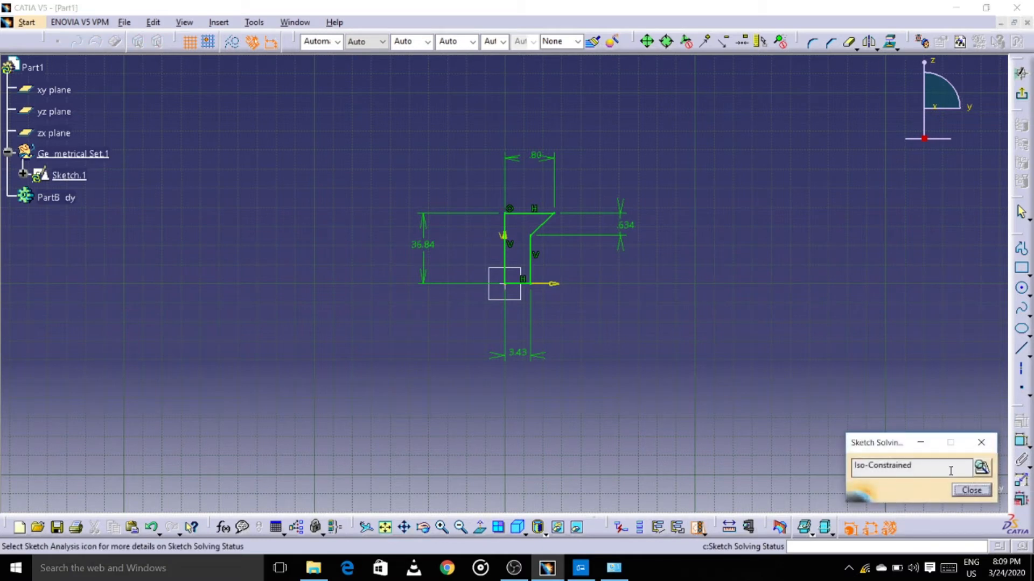
pyautogui.click(971, 490)
# Set the top edge to 24/2 mm, slanted edge height to 6 mm, overall height to 30 mm and bottom edge to 12/2 mm, and recheck solving status
pyautogui.click(1021, 499)
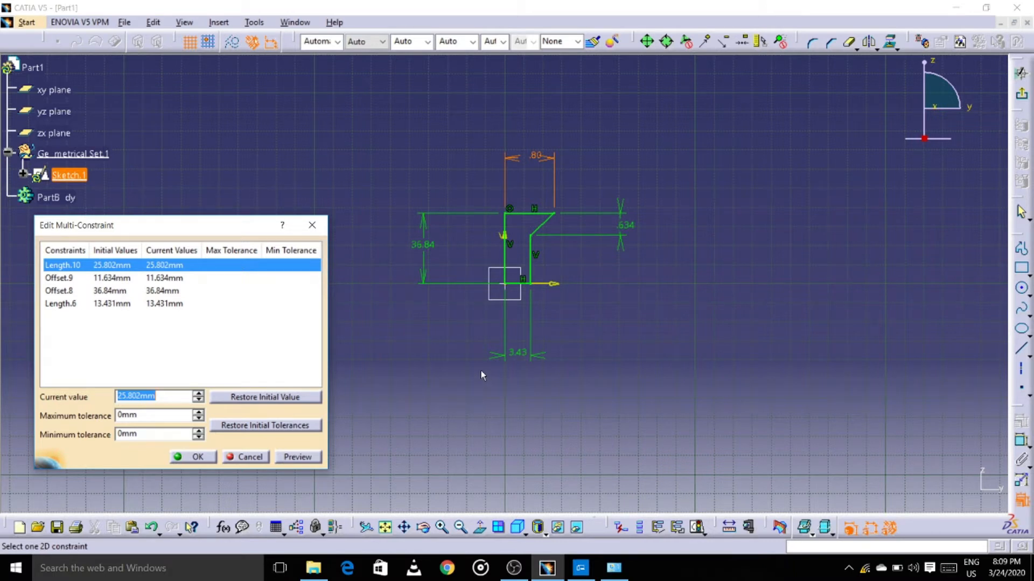
pyautogui.write('24/2')
pyautogui.click(147, 278)
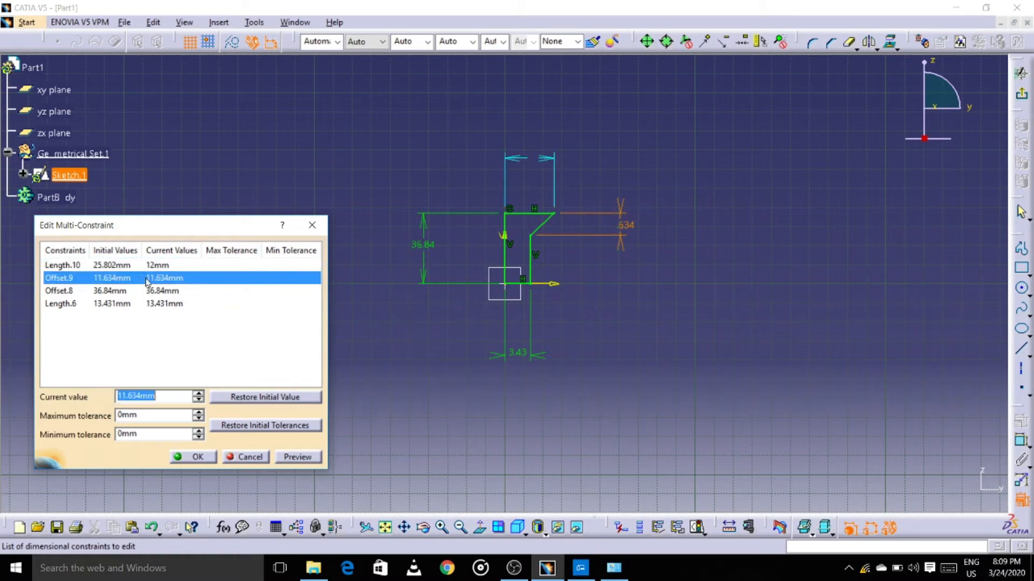
pyautogui.write('6')
pyautogui.click(147, 291)
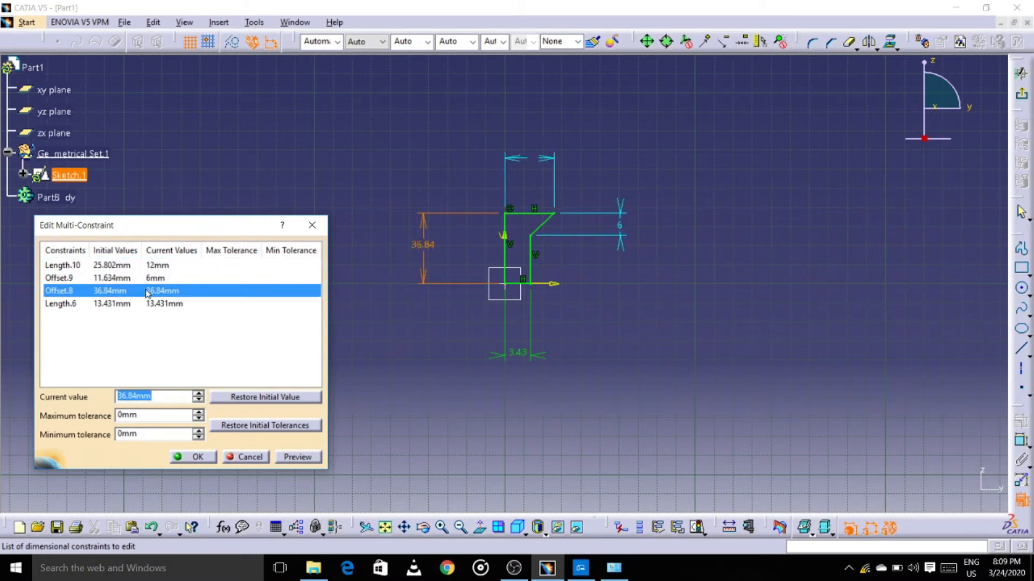
pyautogui.write('31')
pyautogui.click(81, 305)
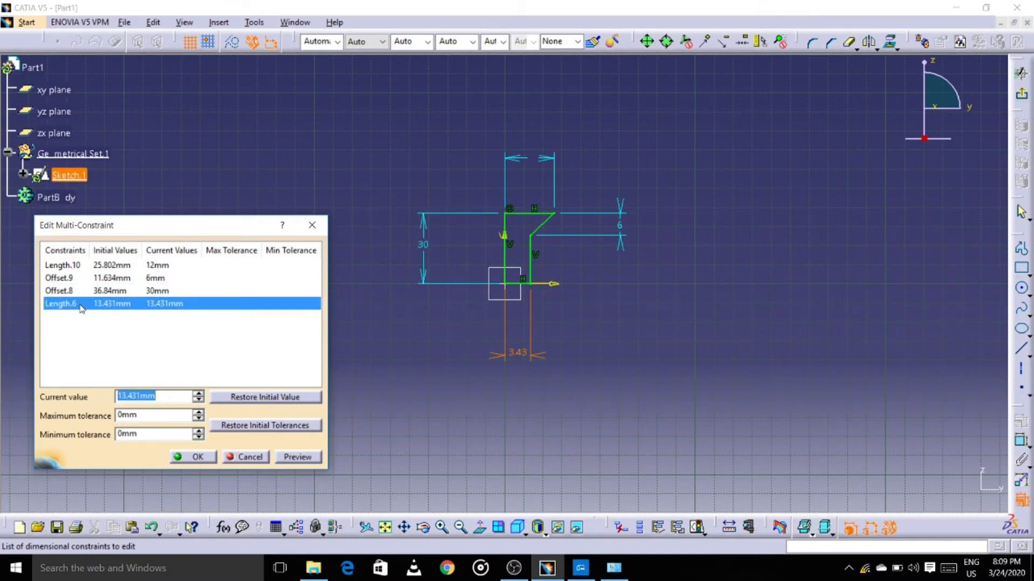
pyautogui.write('12/2')
pyautogui.press('Return')
pyautogui.click(181, 458)
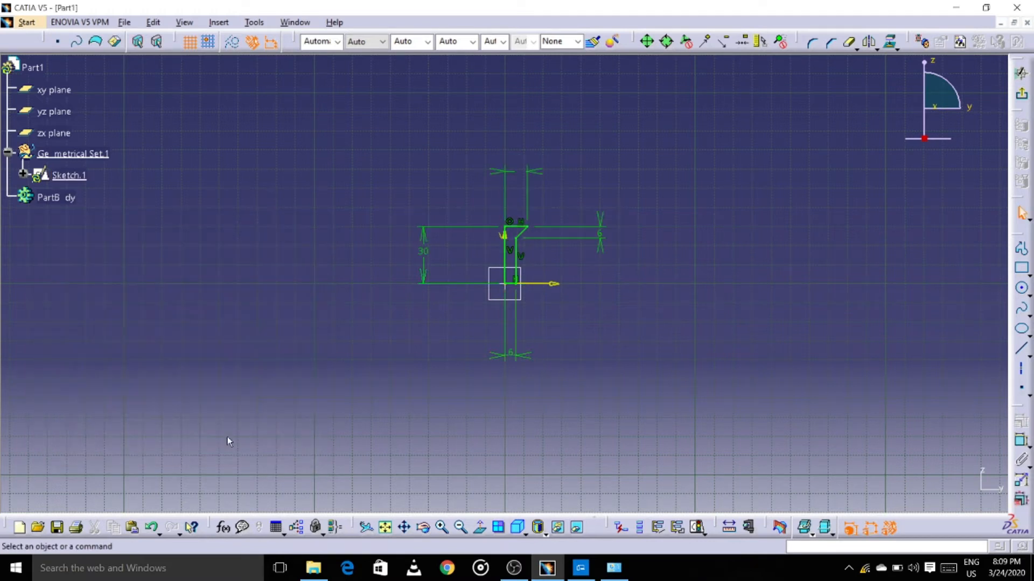
pyautogui.click(704, 534)
pyautogui.click(716, 540)
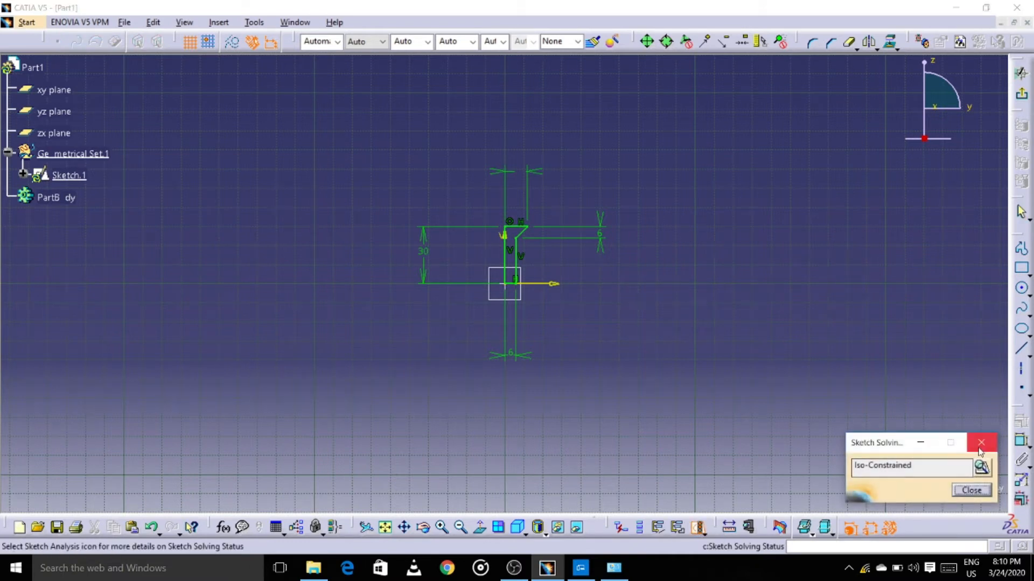
# Draw a vertical sketch axis from the origin up past the top of the profile
pyautogui.click(1016, 387)
pyautogui.click(1021, 369)
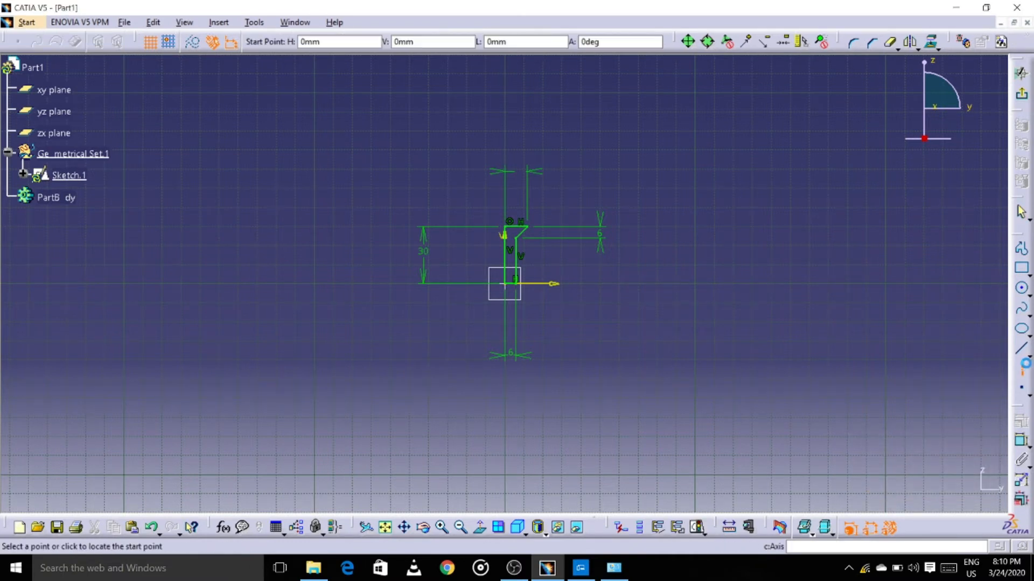
pyautogui.click(508, 285)
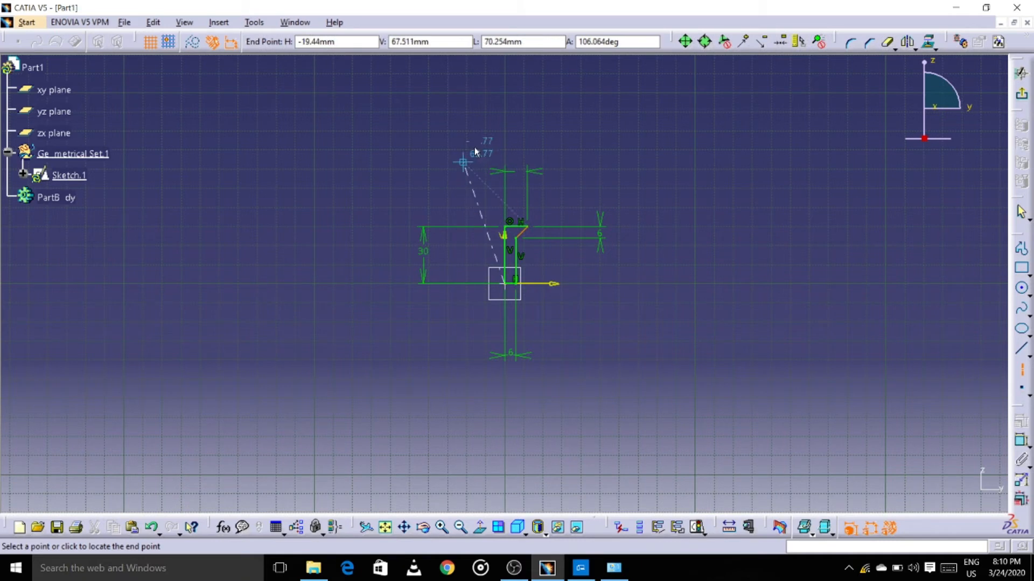
pyautogui.click(505, 127)
# Exit the sketch and revolve the profile 360 degrees about the sketch axis with Shaft
pyautogui.click(1021, 73)
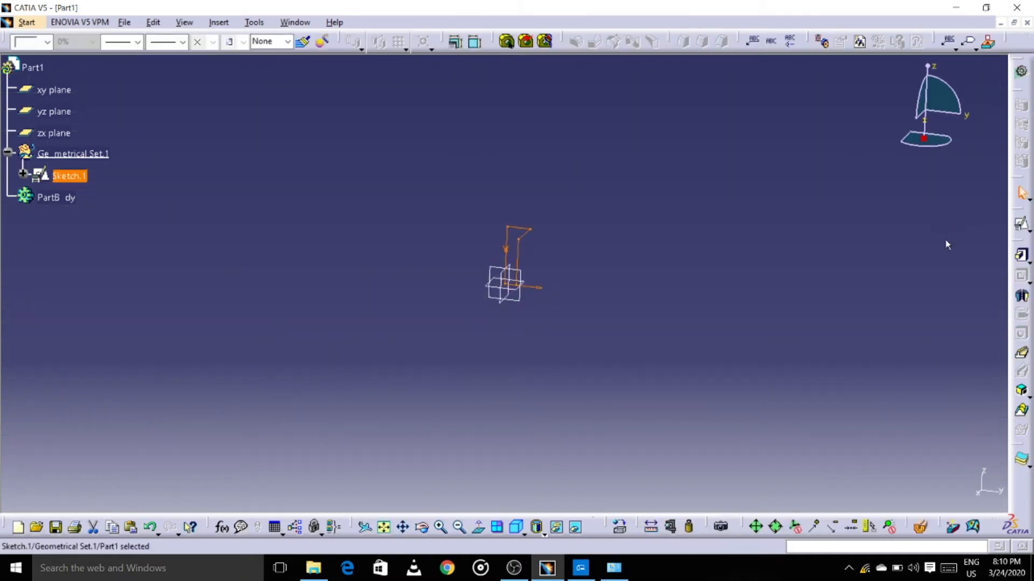
pyautogui.click(1021, 297)
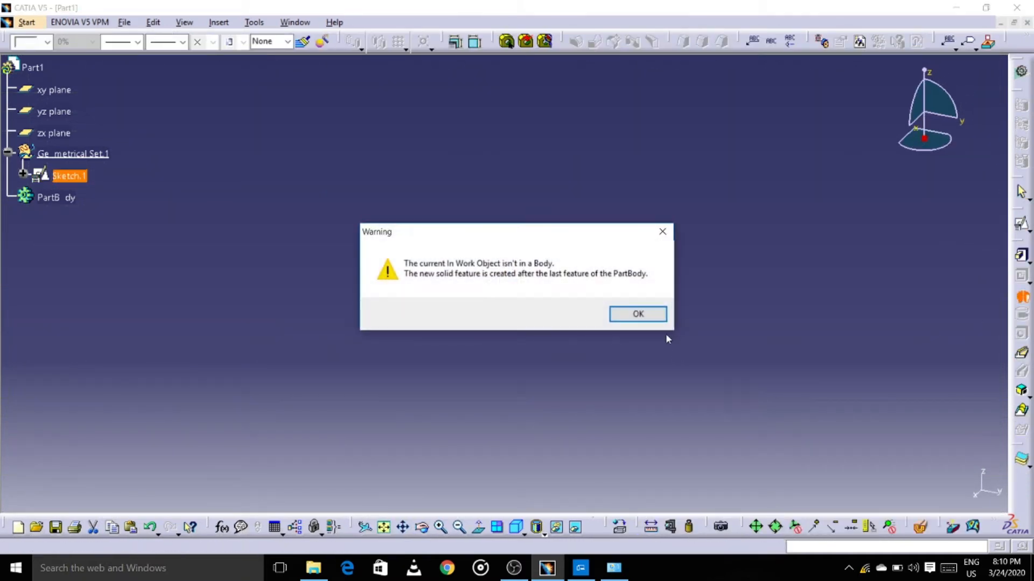
pyautogui.click(659, 313)
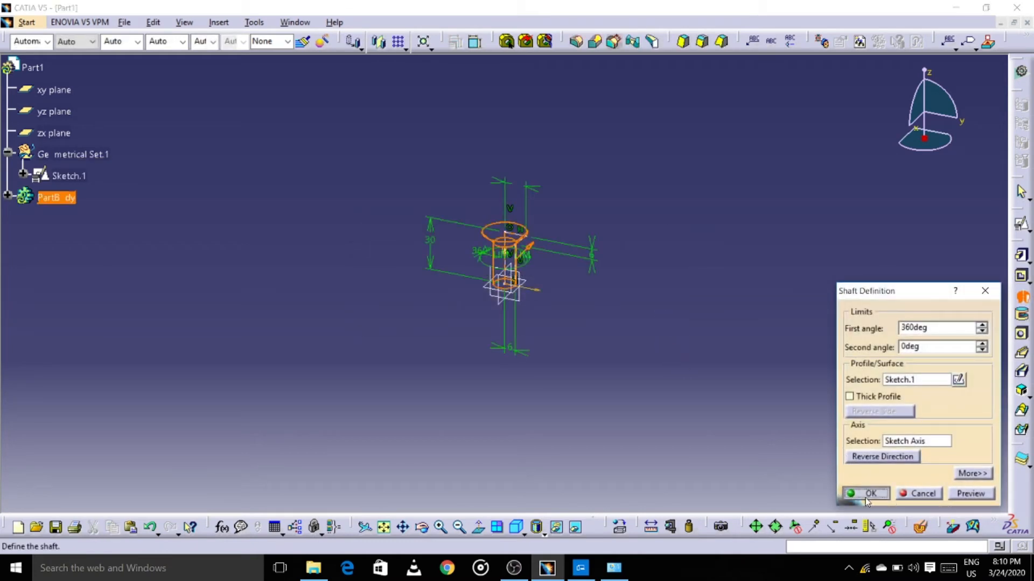
pyautogui.click(866, 493)
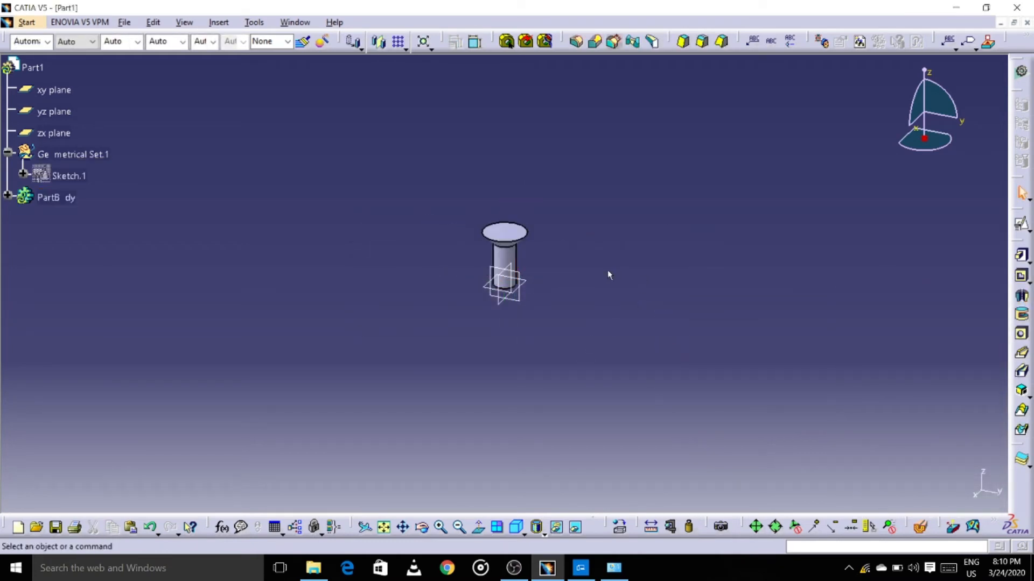
# Start a positioned sketch on the yz plane with its default positioning
pyautogui.click(523, 305)
pyautogui.click(1021, 225)
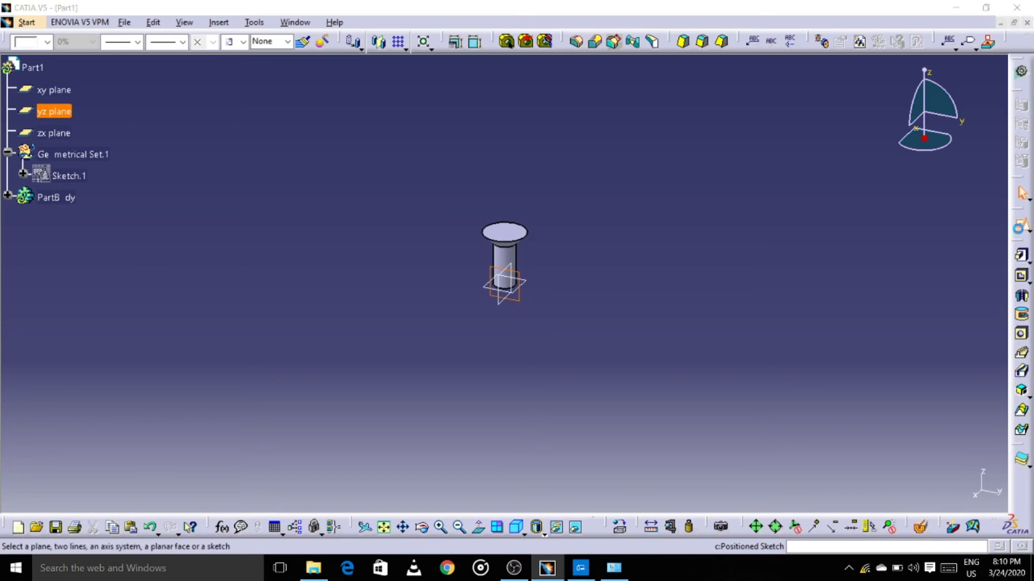
pyautogui.click(922, 490)
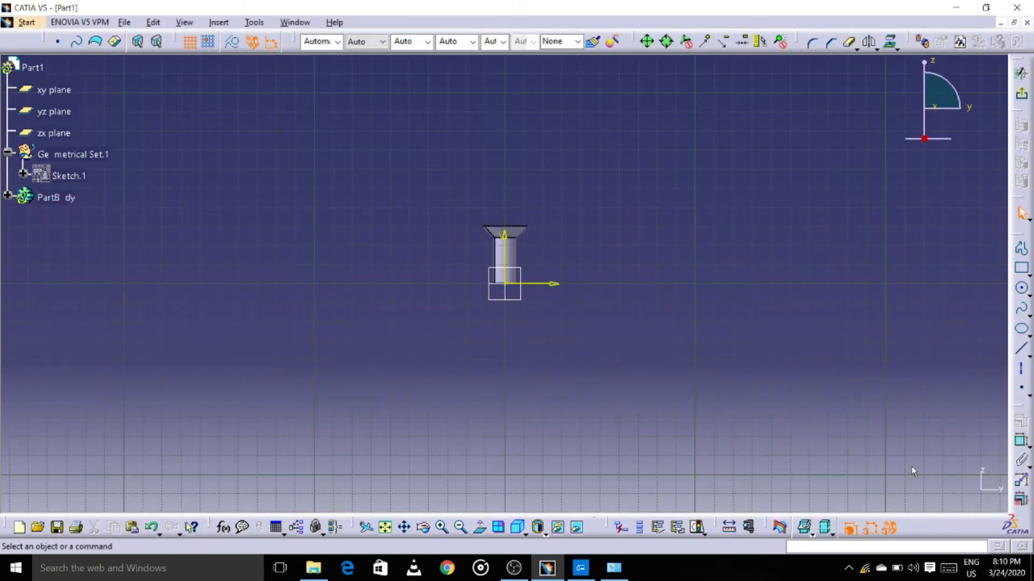
pyautogui.moveTo(692, 350); pyautogui.dragTo(738, 341, button='middle')
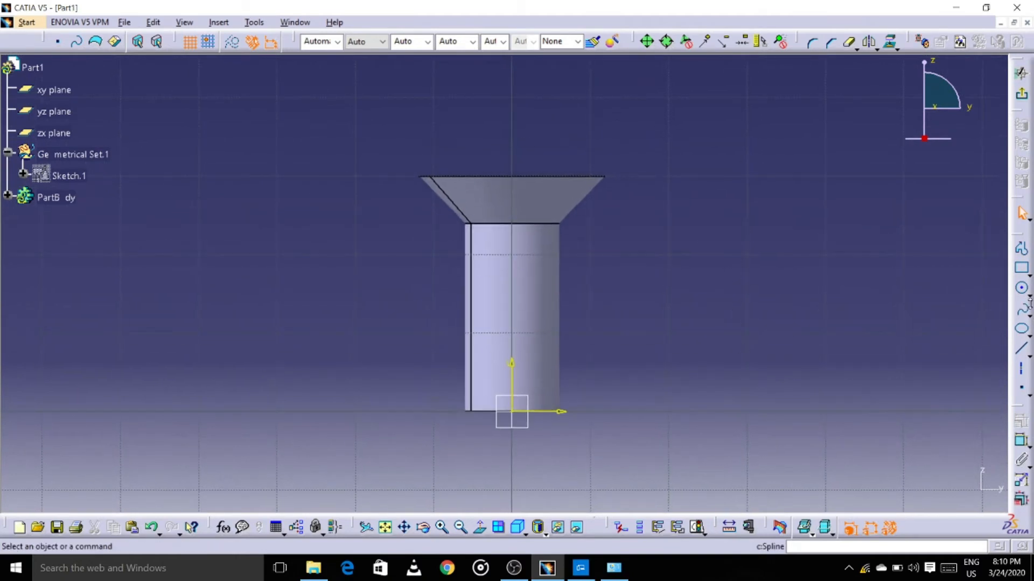
# Sketch a closed rectangle about 5 mm wide and 5 mm high across the top edge of the head, around the vertical axis
pyautogui.click(1021, 268)
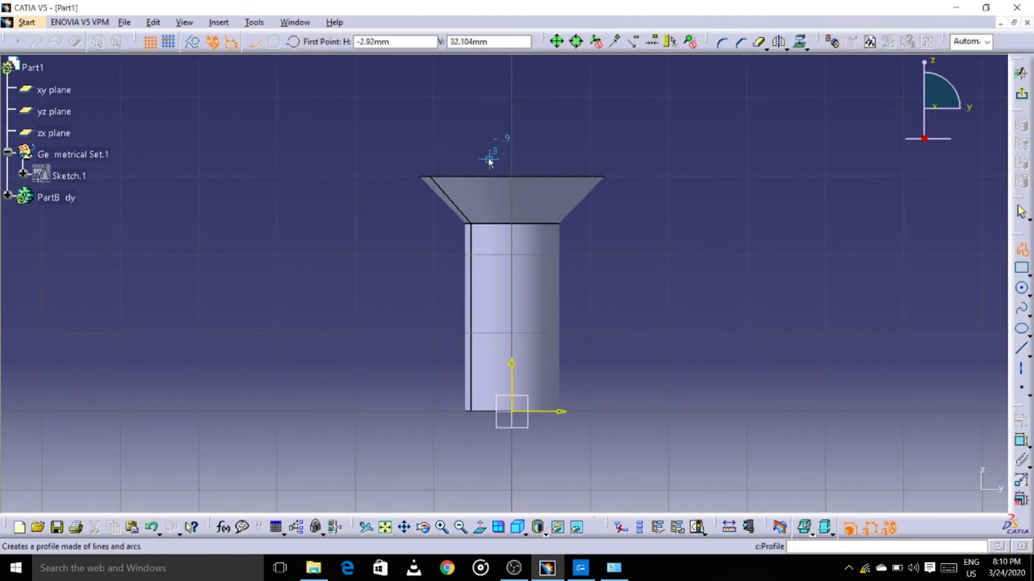
pyautogui.click(488, 160)
pyautogui.click(488, 203)
pyautogui.click(531, 203)
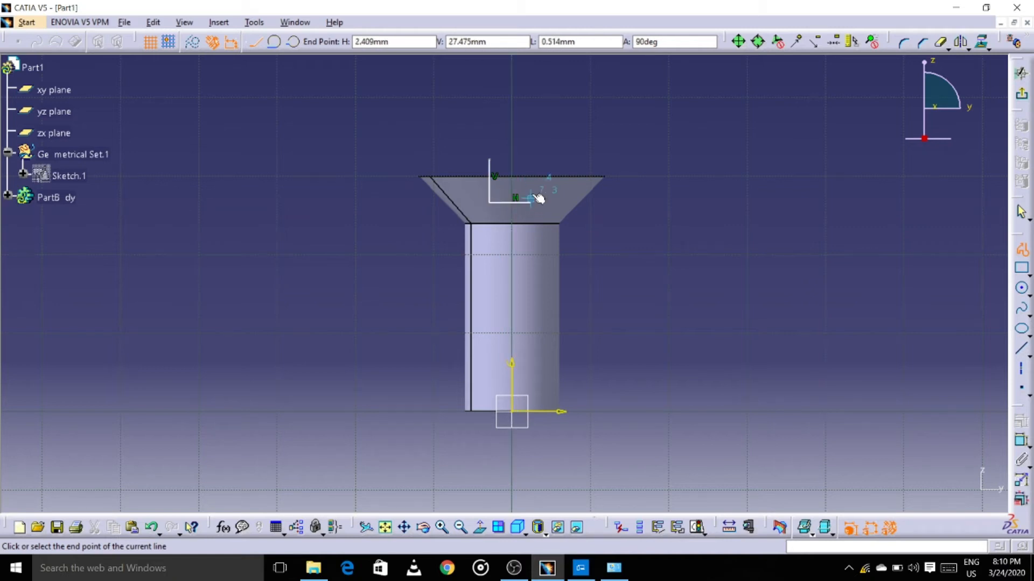
pyautogui.click(531, 160)
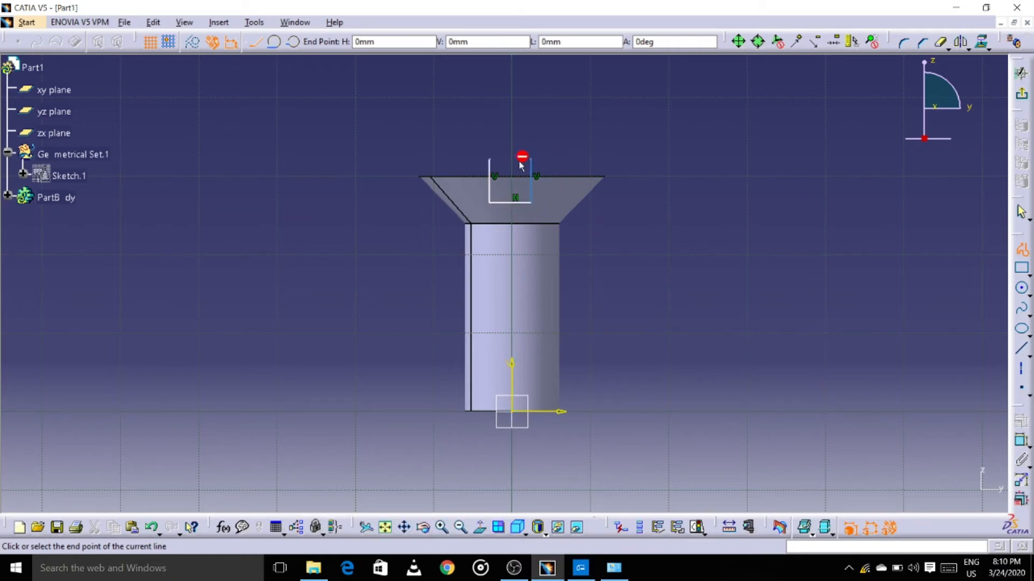
pyautogui.click(490, 160)
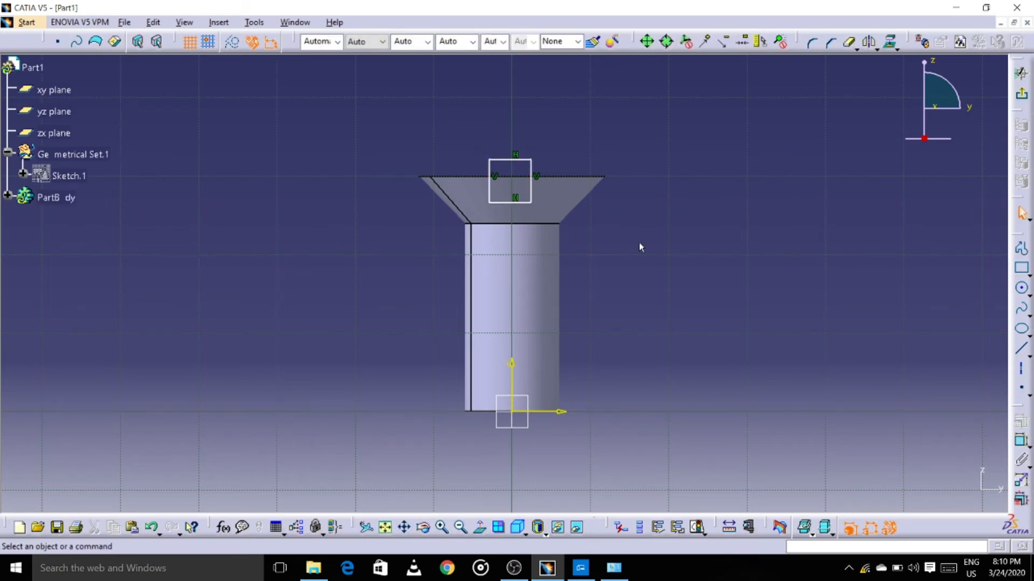
# Constrain the rectangle's two vertical sides to be symmetric about the sketch's vertical axis
pyautogui.click(1020, 459)
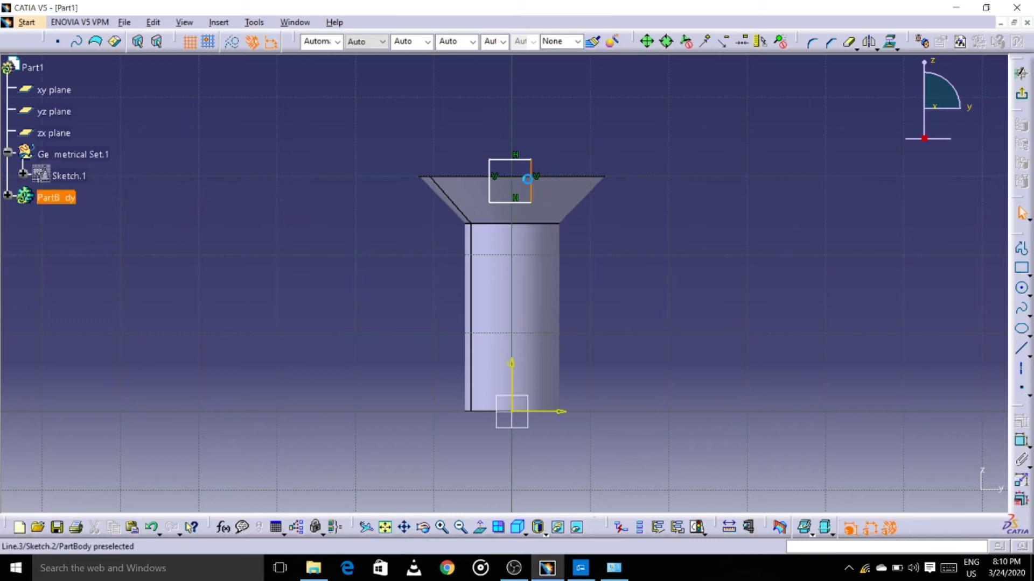
pyautogui.click(531, 186)
pyautogui.keyDown('ctrl'); pyautogui.click(496, 185); pyautogui.keyUp('ctrl')
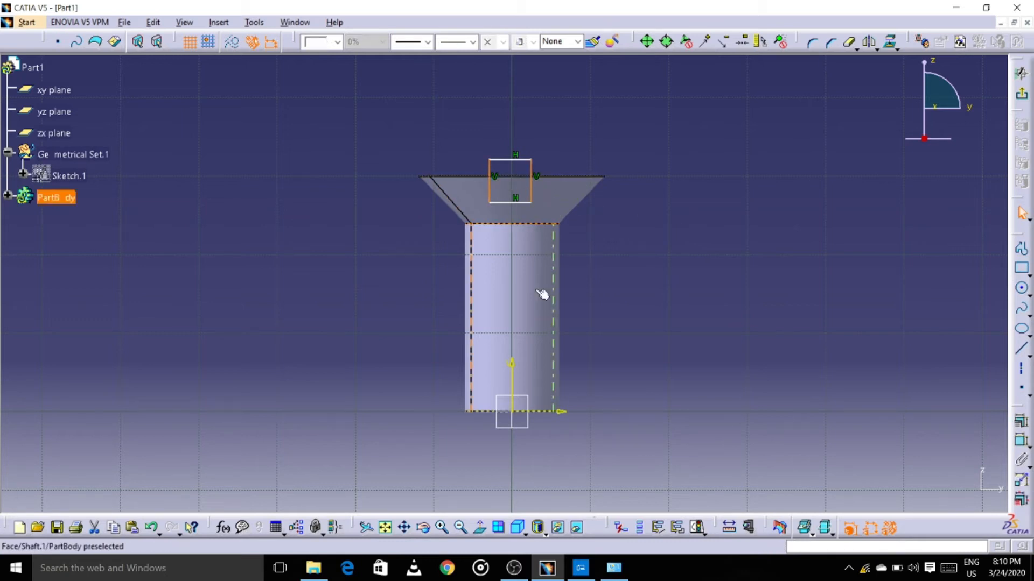
pyautogui.keyDown('ctrl'); pyautogui.click(514, 371); pyautogui.keyUp('ctrl')
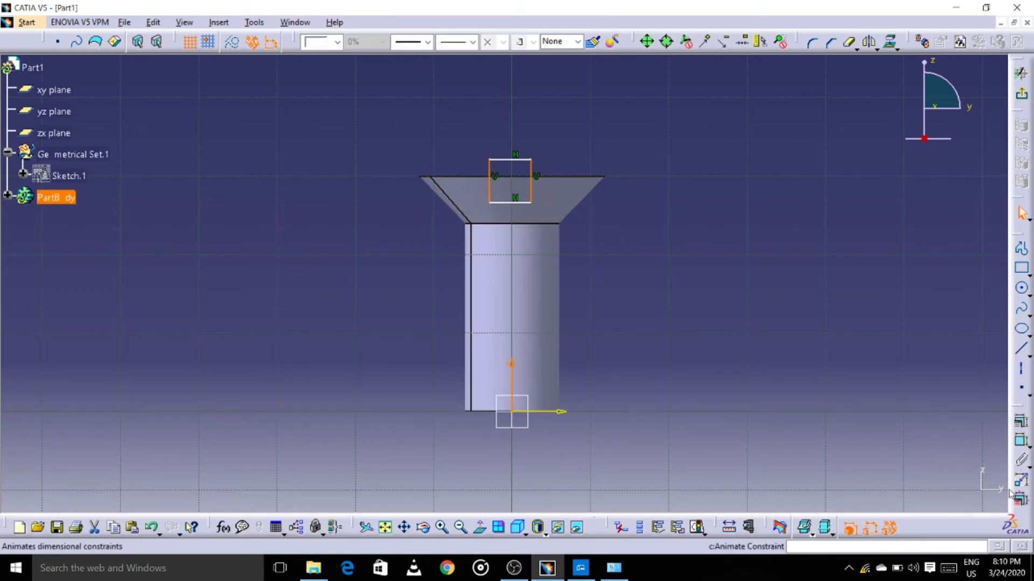
pyautogui.click(1021, 421)
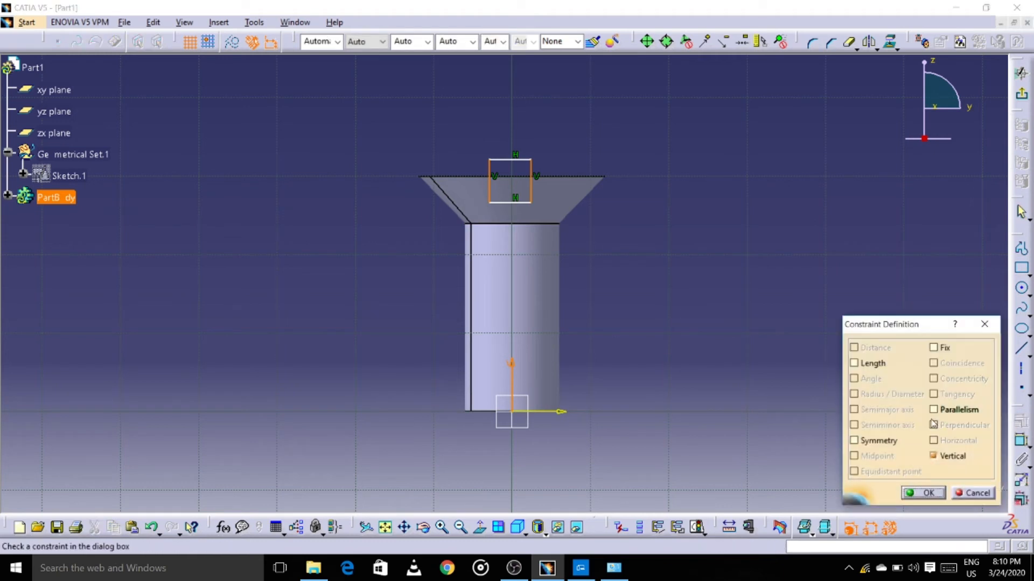
pyautogui.click(877, 441)
pyautogui.click(918, 492)
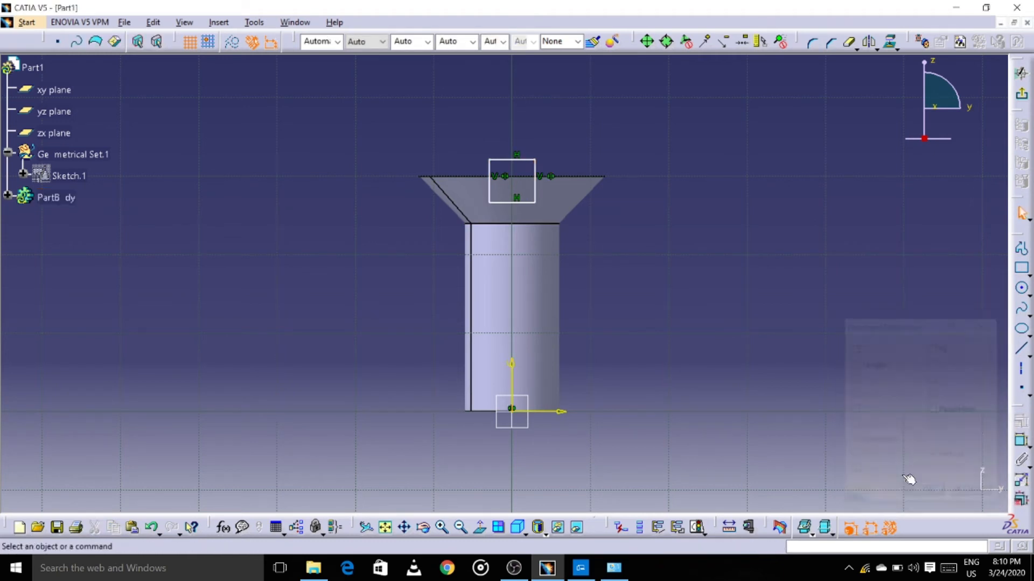
# Make the rectangle's upper side coincident with the top edge of the screw head
pyautogui.click(524, 161)
pyautogui.keyDown('ctrl'); pyautogui.click(525, 177); pyautogui.keyUp('ctrl')
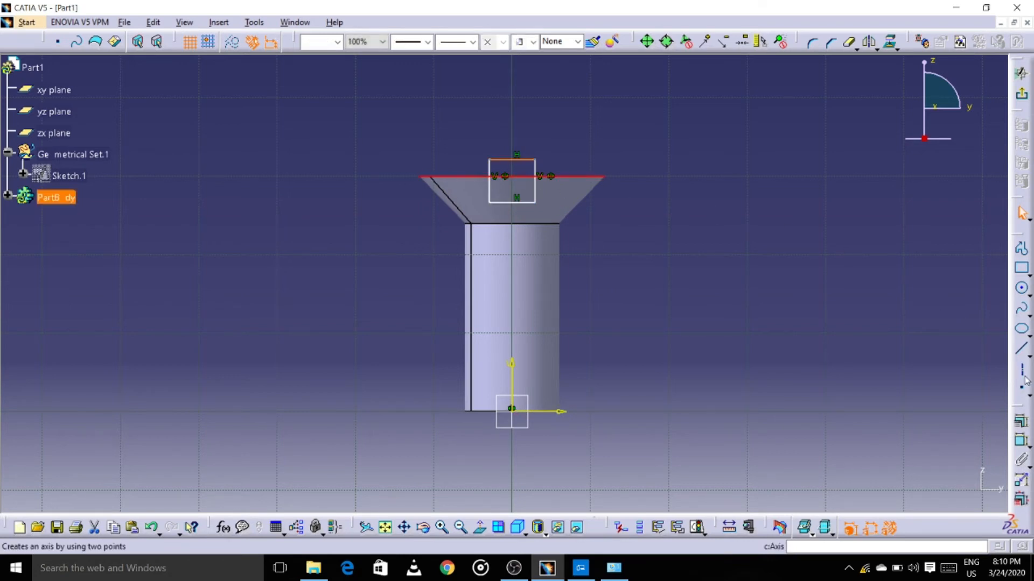
pyautogui.click(1021, 421)
pyautogui.click(933, 363)
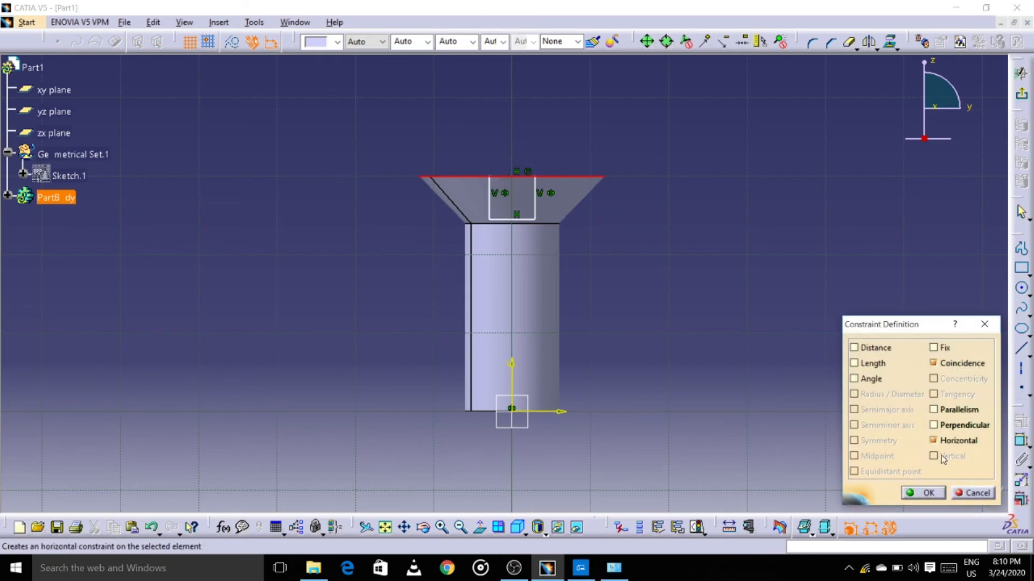
pyautogui.click(927, 492)
# Dimension the rectangle's height and width
pyautogui.click(1021, 440)
pyautogui.click(535, 203)
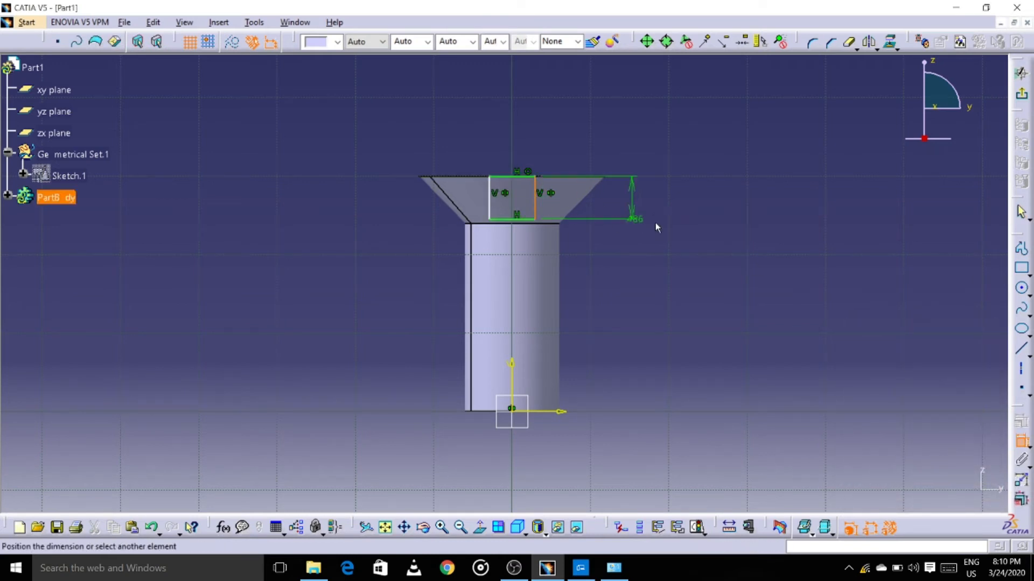
pyautogui.click(669, 203)
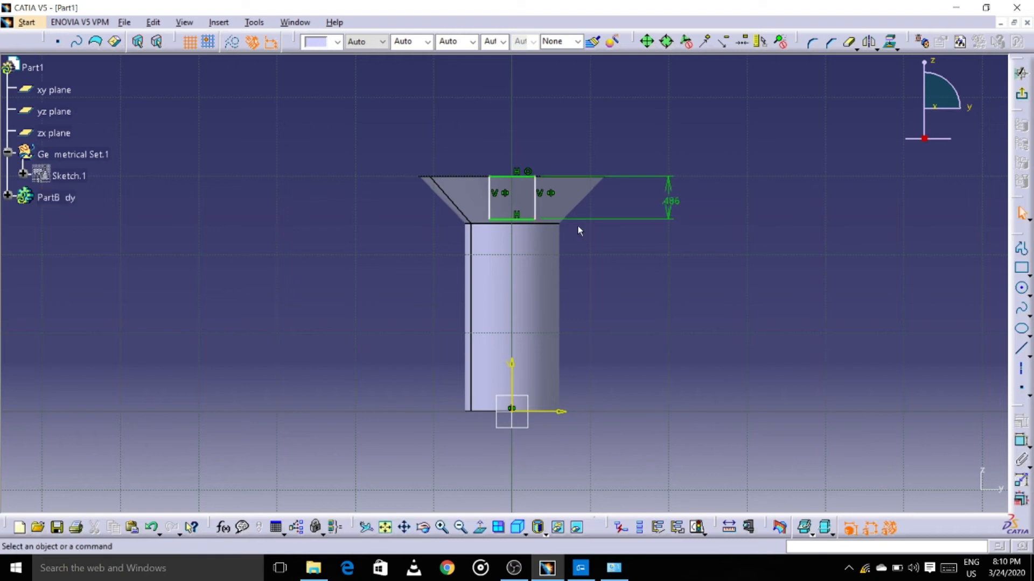
pyautogui.click(526, 218)
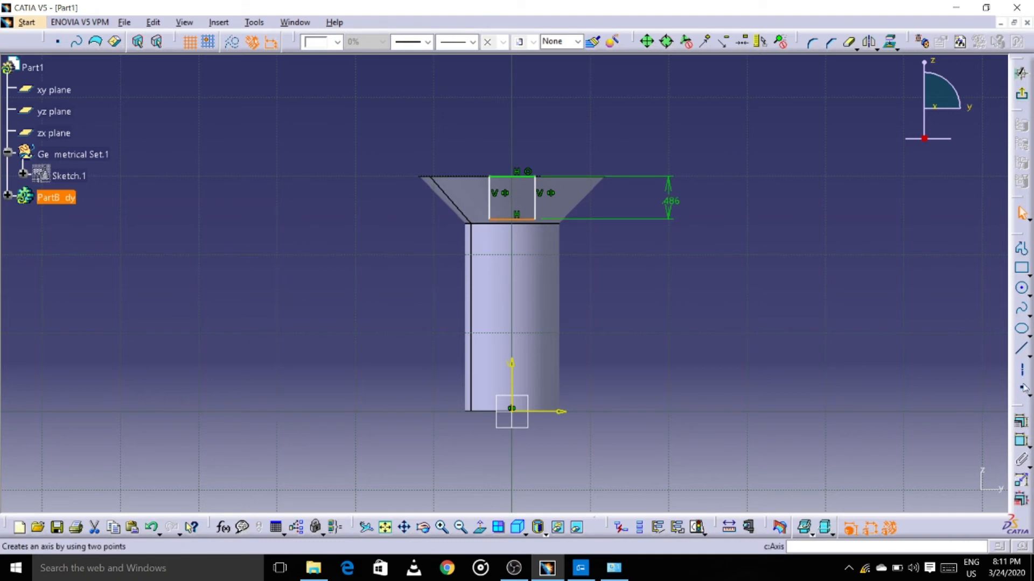
pyautogui.click(1023, 442)
pyautogui.click(664, 242)
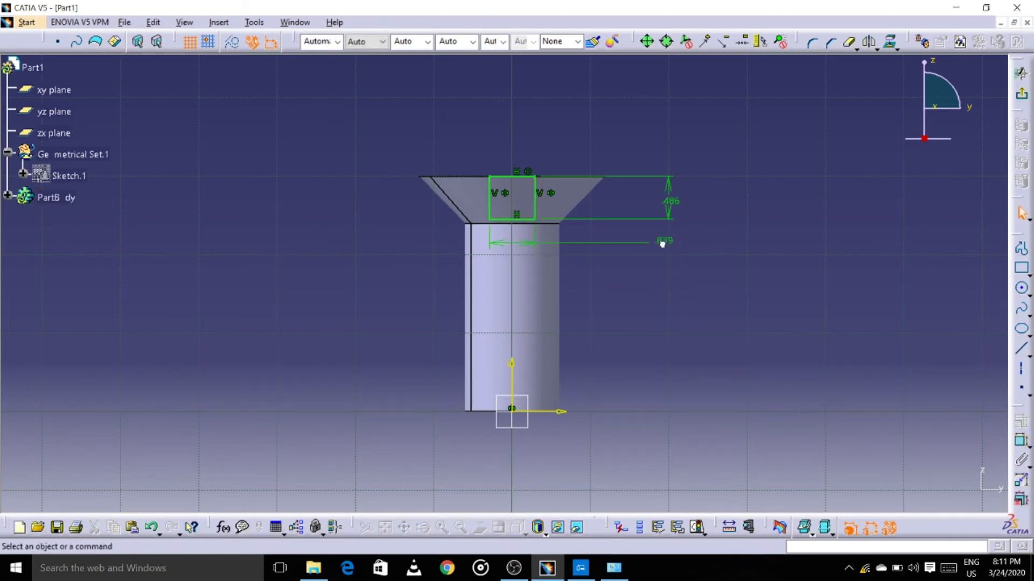
# Set the slot rectangle's width to 2 mm and its height to 3 mm
pyautogui.doubleClick(662, 242)
pyautogui.write('2mm')
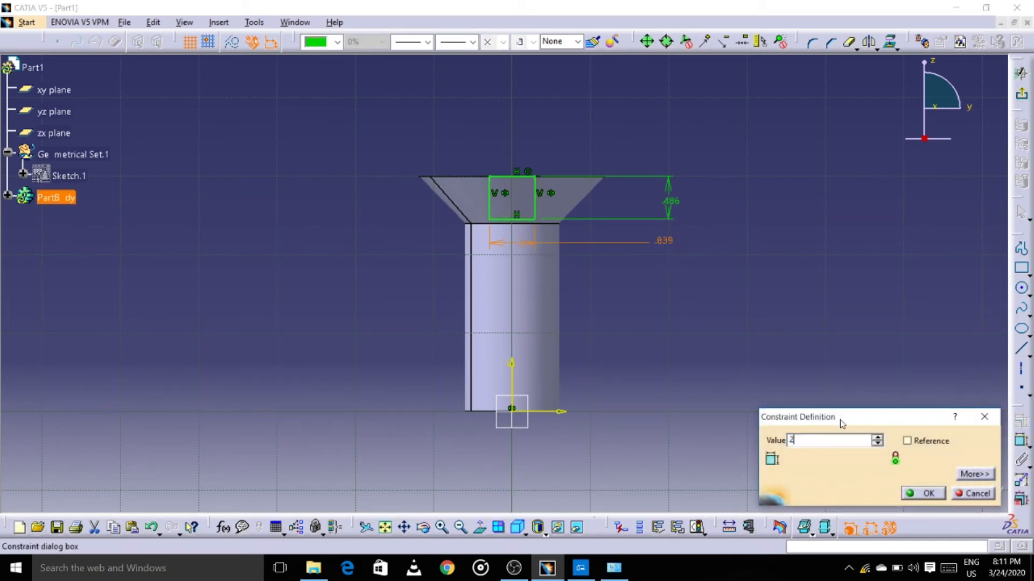
pyautogui.click(924, 493)
pyautogui.doubleClick(656, 203)
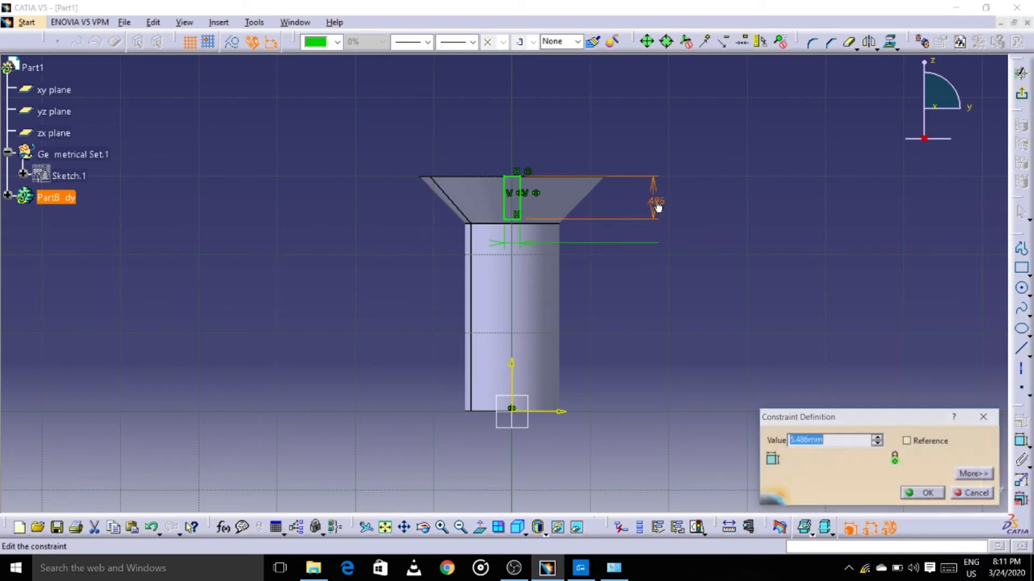
pyautogui.write('3')
pyautogui.click(924, 494)
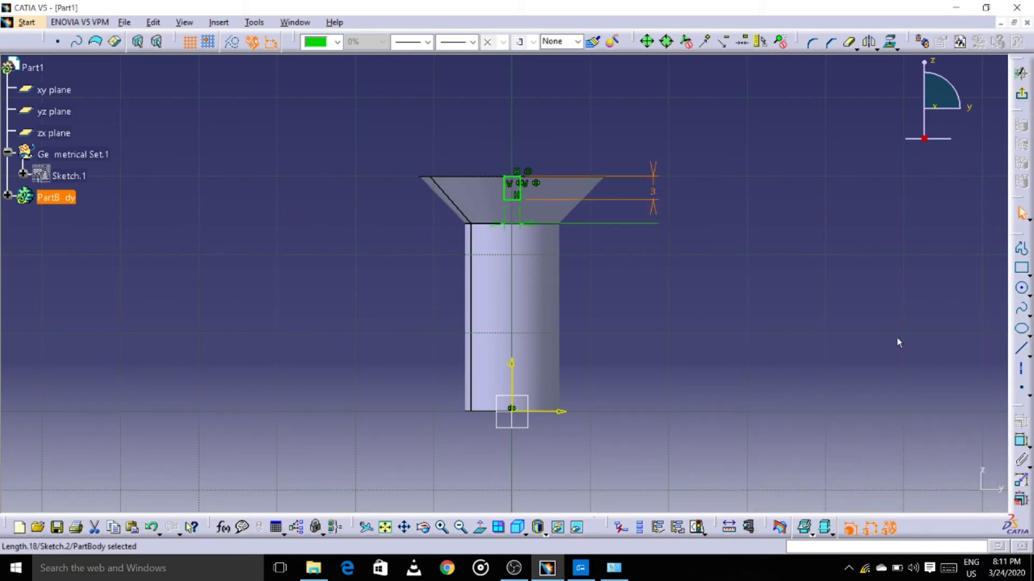
# Exit the sketch and cut the slot through the head with a 20 mm deep Pocket using mirrored extent
pyautogui.click(1021, 94)
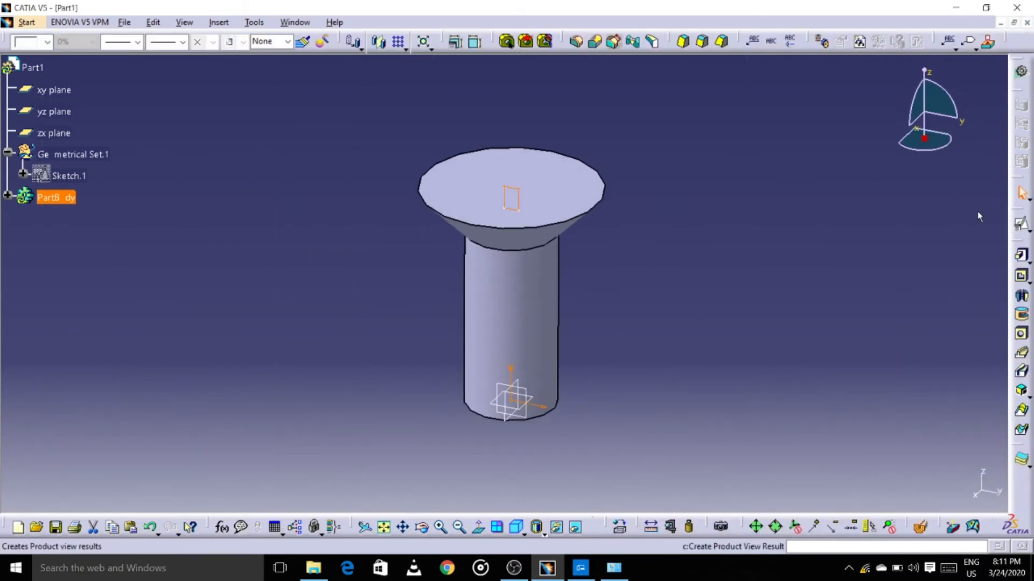
pyautogui.click(1022, 277)
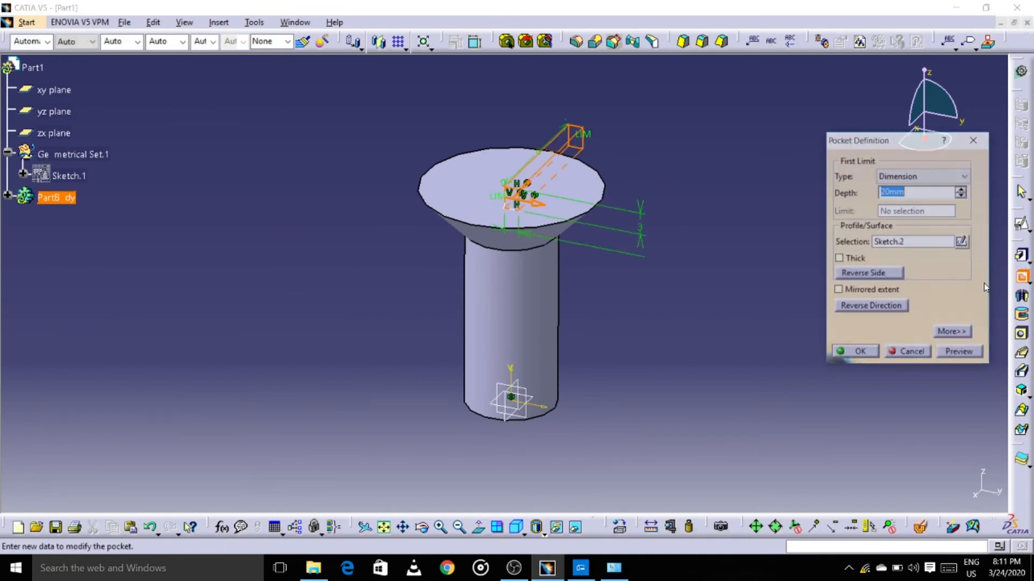
pyautogui.click(883, 296)
pyautogui.click(856, 353)
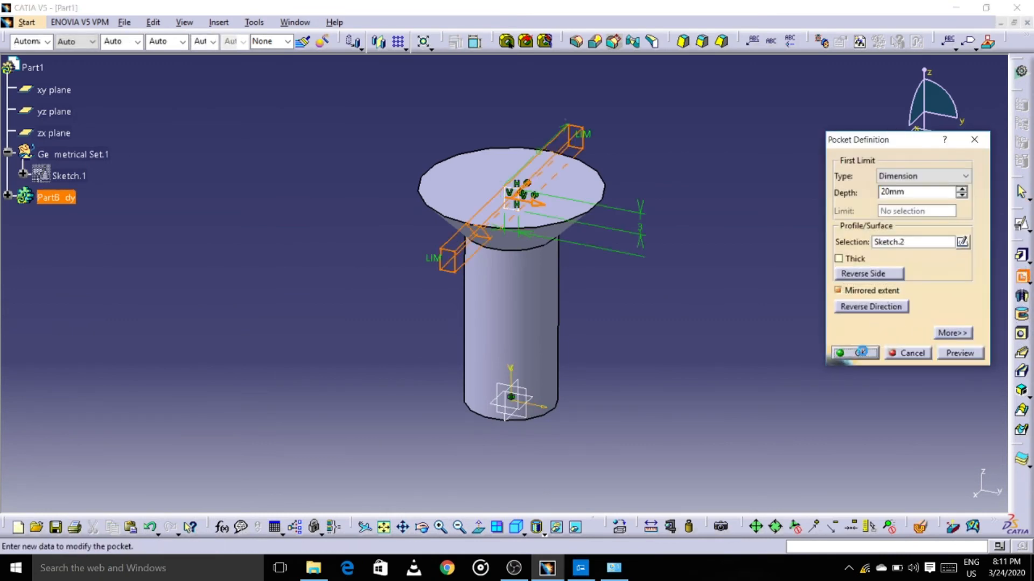
# Rearrange the Reference Elements and Dress-Up Features toolbars so that all their tools are accessible
pyautogui.click(522, 533)
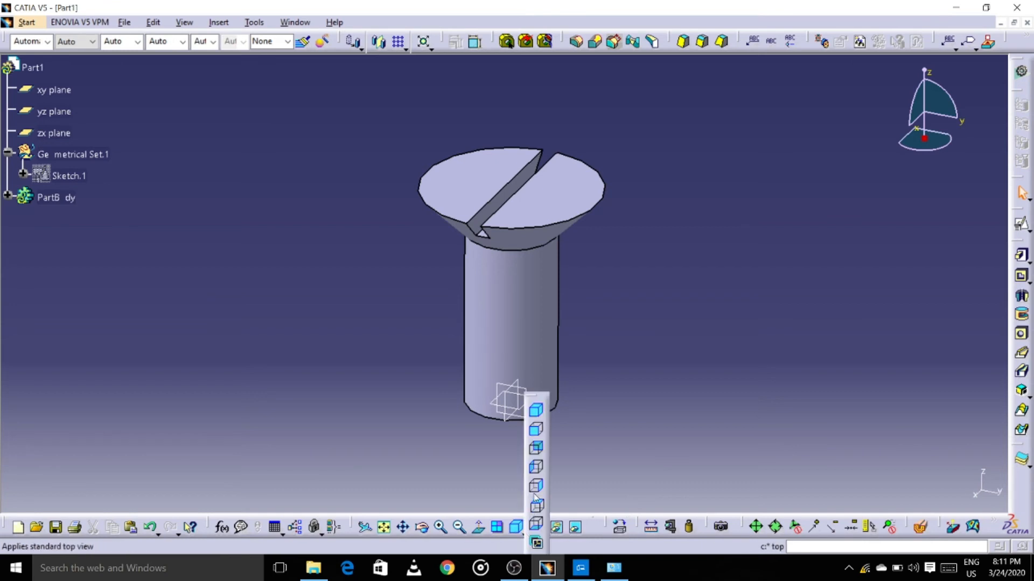
pyautogui.click(538, 430)
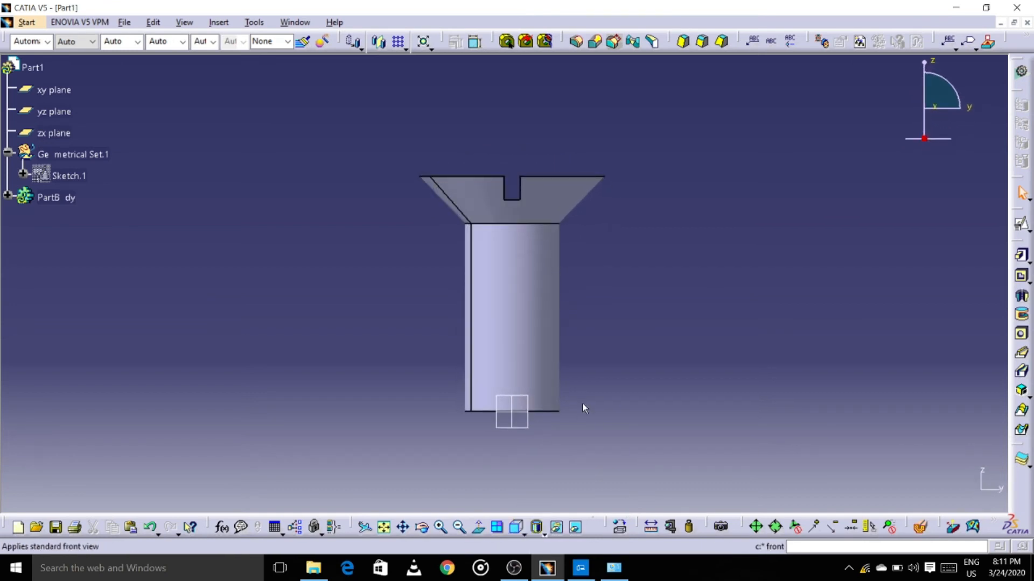
pyautogui.moveTo(927, 69)
pyautogui.mouseDown()
pyautogui.moveTo(931, 113)
pyautogui.moveTo(922, 53)
pyautogui.moveTo(930, 81)
pyautogui.moveTo(921, 127)
pyautogui.moveTo(914, 69)
pyautogui.mouseUp()
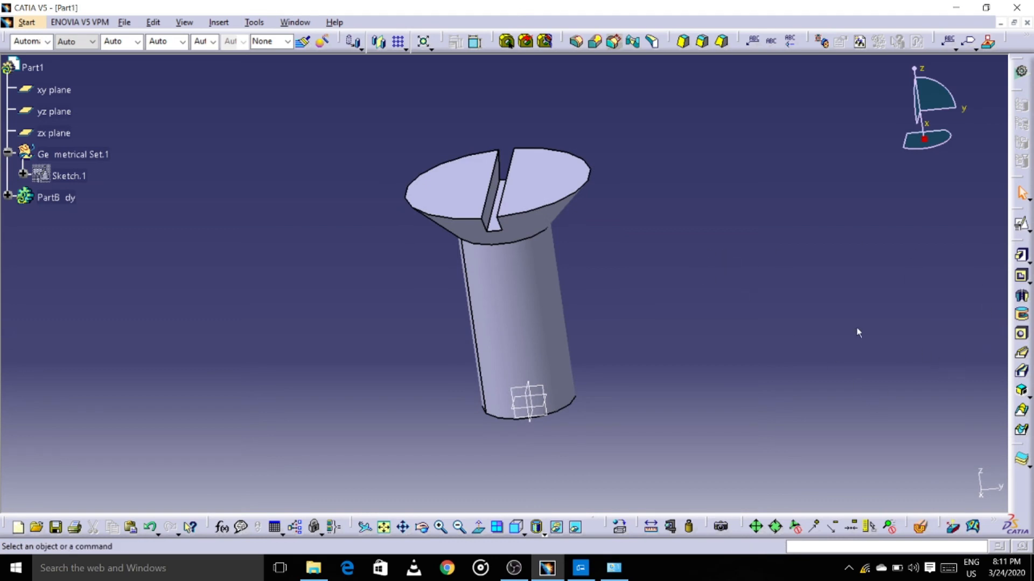
pyautogui.click(556, 309)
pyautogui.moveTo(1009, 42); pyautogui.dragTo(879, 79)
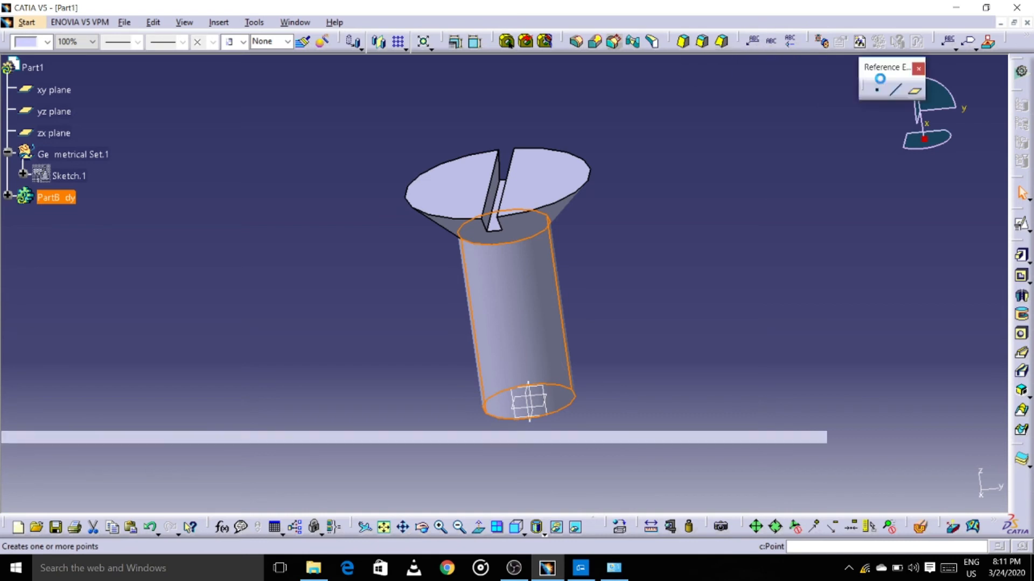
pyautogui.moveTo(1009, 41); pyautogui.dragTo(887, 113)
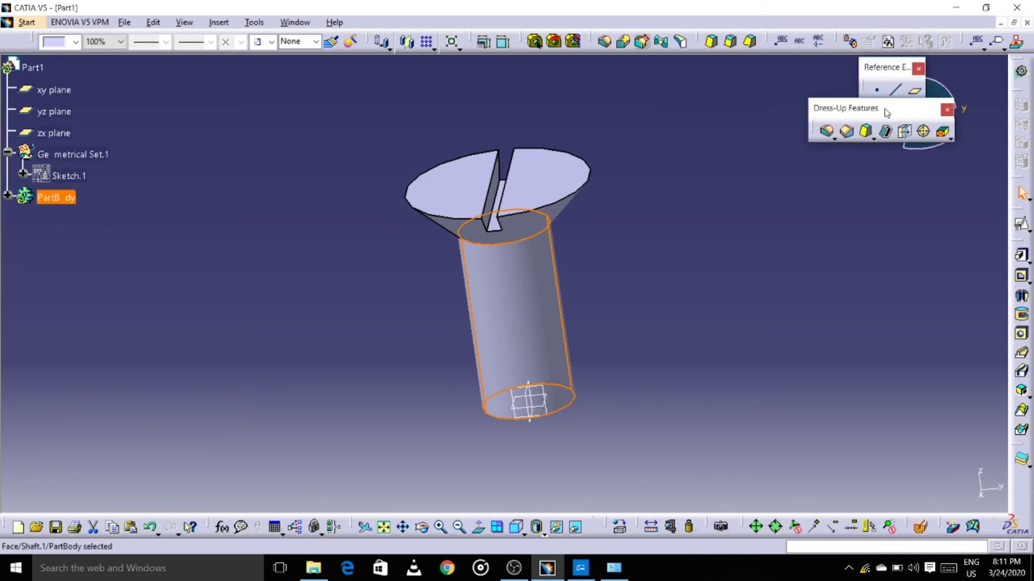
pyautogui.moveTo(885, 65); pyautogui.dragTo(819, 38)
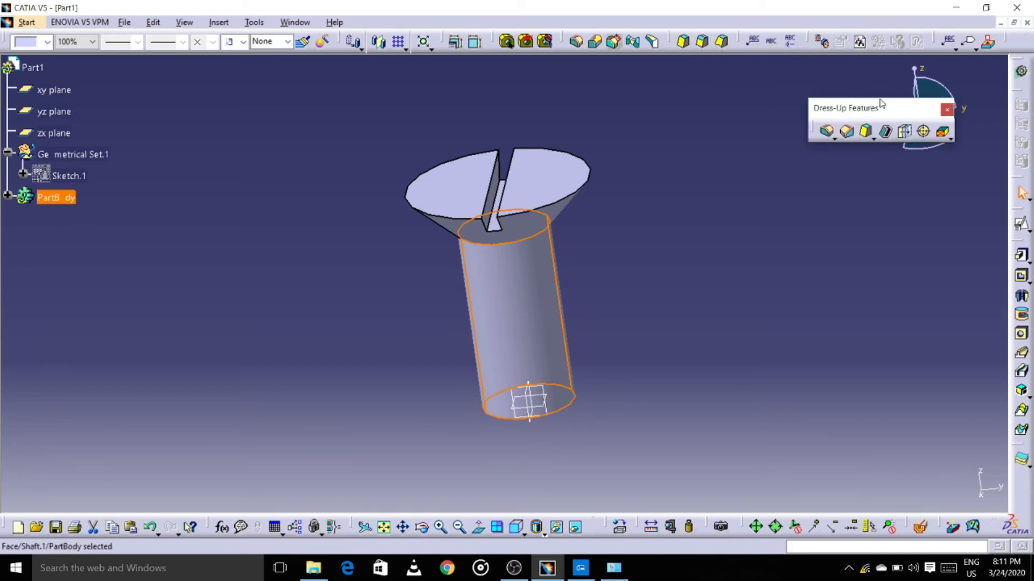
pyautogui.moveTo(873, 109); pyautogui.dragTo(818, 42)
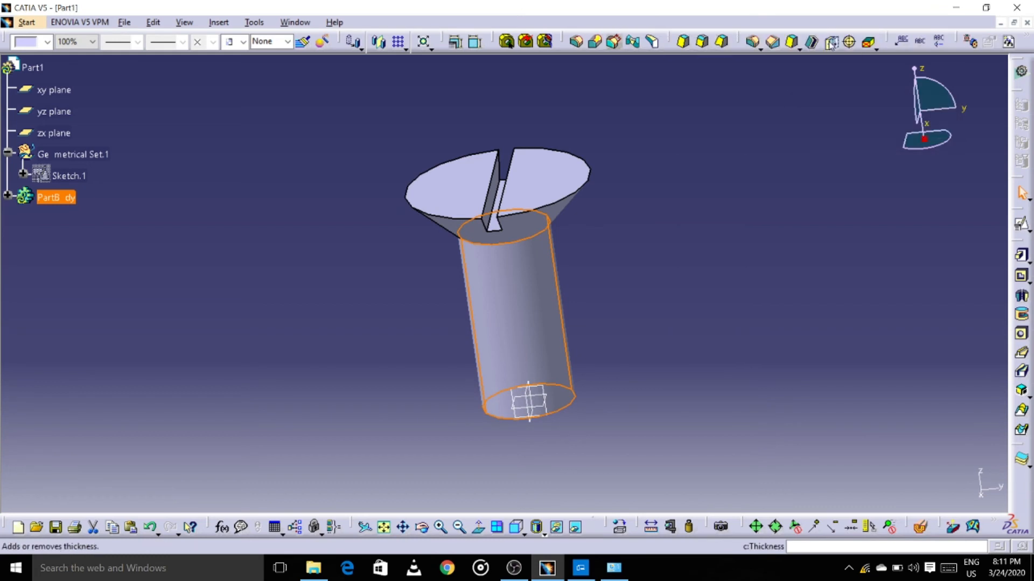
# Add a right-handed thread to the shank's cylindrical face, limited by its end face, with 12 mm diameter, 24 mm depth and 1 mm pitch
pyautogui.click(850, 42)
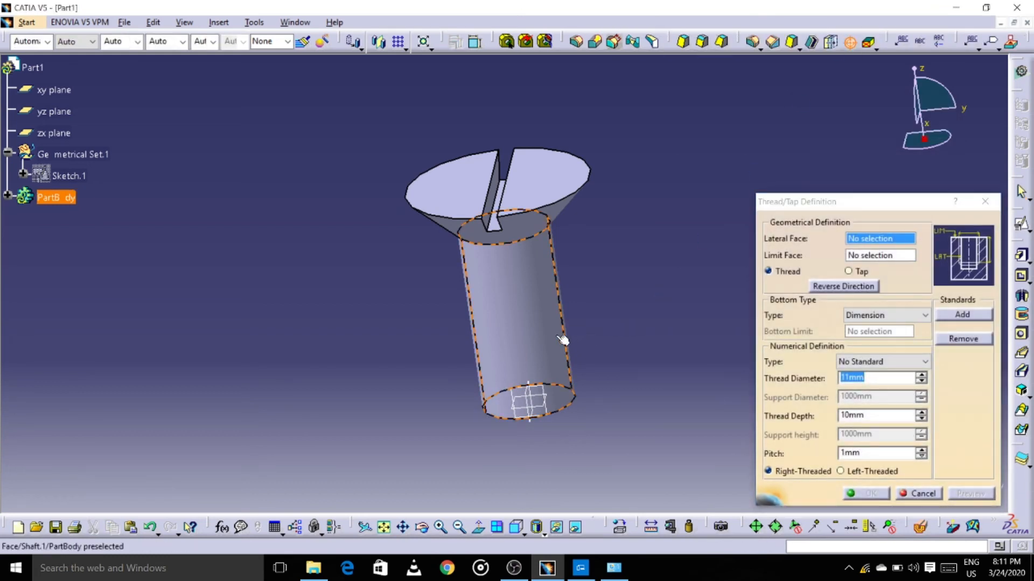
pyautogui.click(563, 341)
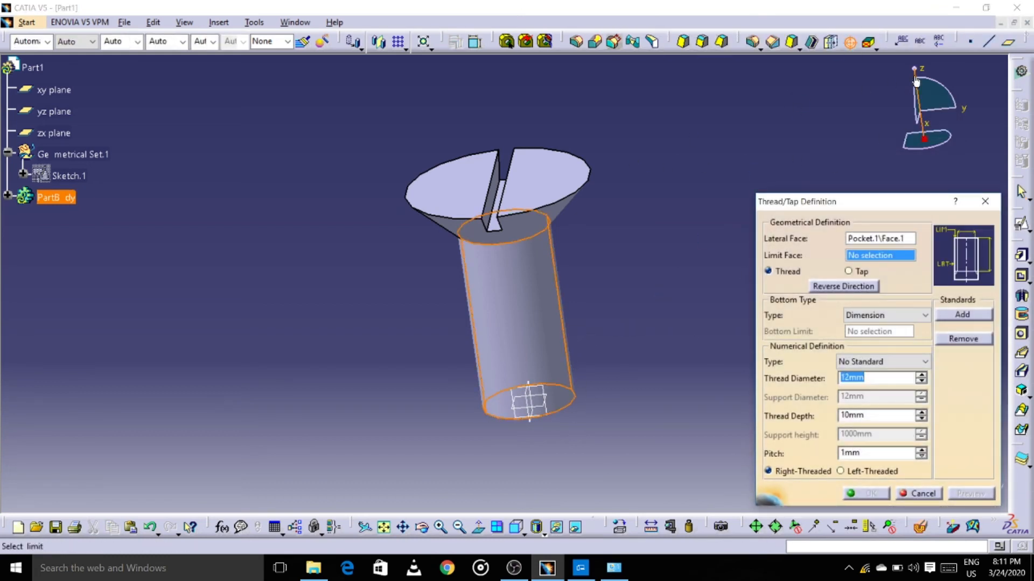
pyautogui.moveTo(915, 71); pyautogui.dragTo(888, 110)
pyautogui.click(586, 323)
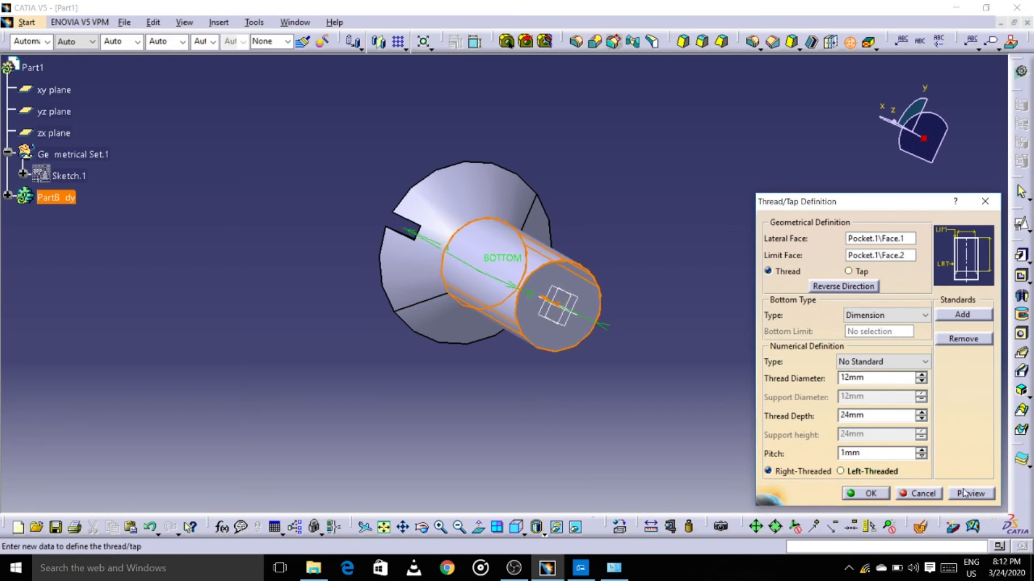
pyautogui.click(961, 489)
pyautogui.click(871, 495)
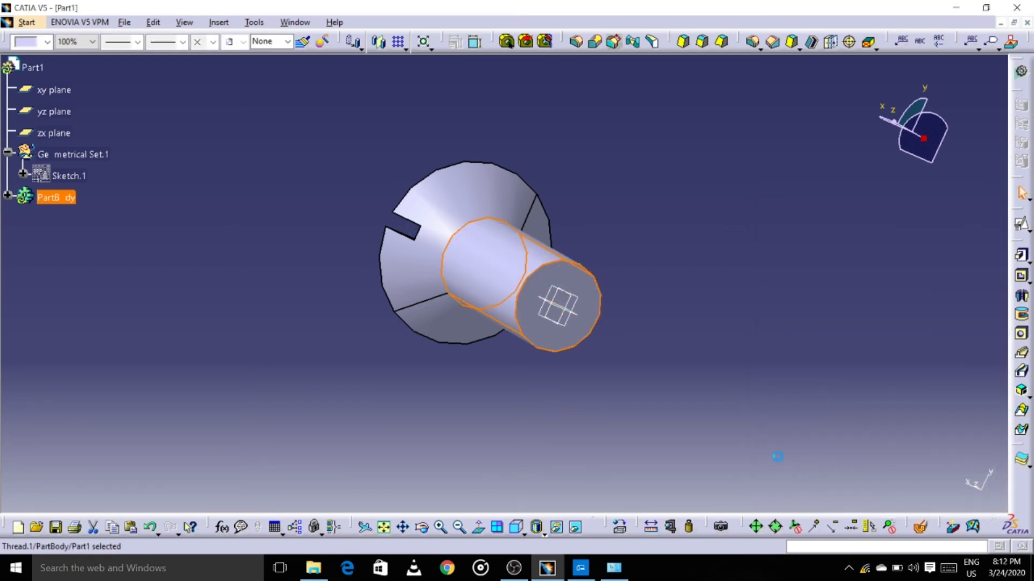
# Change the fill color of the whole part body to cyan
pyautogui.moveTo(897, 128); pyautogui.dragTo(926, 113)
pyautogui.click(525, 534)
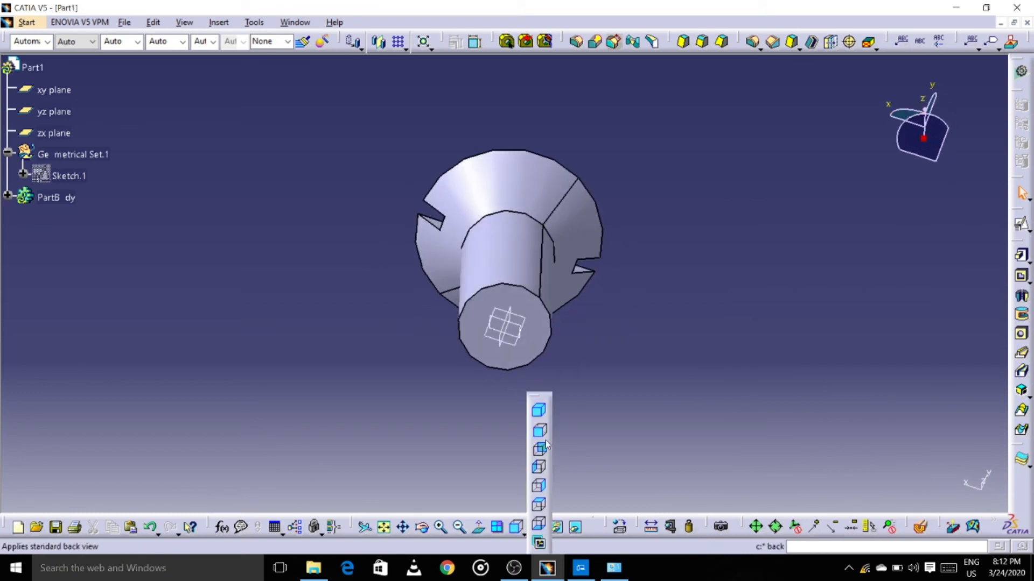
pyautogui.click(538, 410)
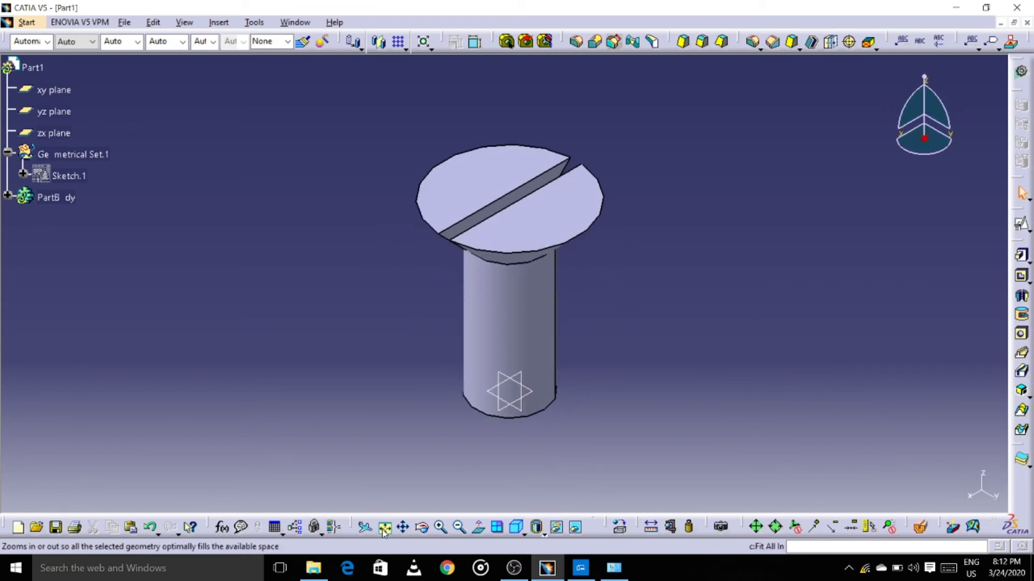
pyautogui.click(384, 529)
pyautogui.click(51, 198)
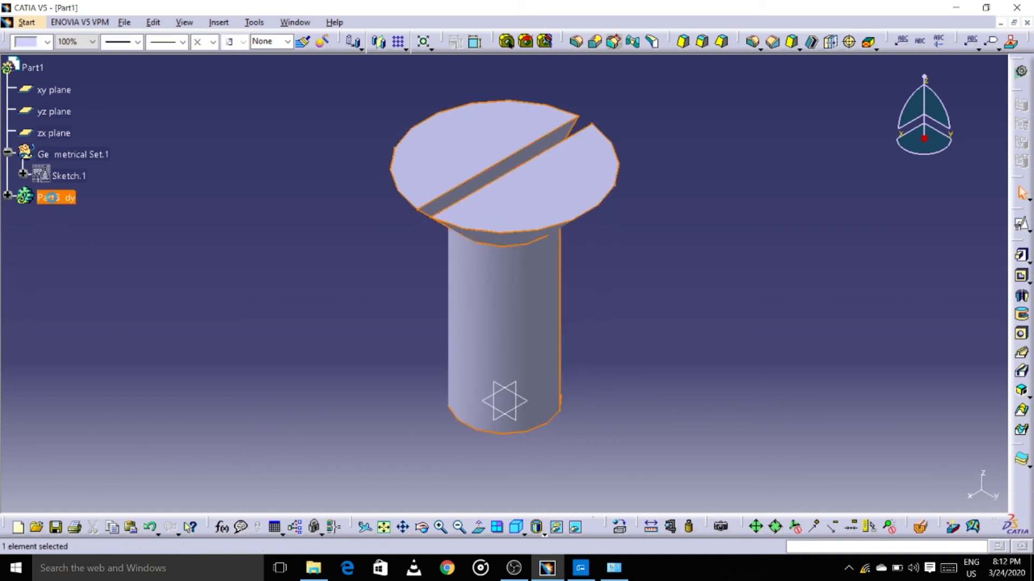
pyautogui.rightClick(51, 198)
pyautogui.click(86, 255)
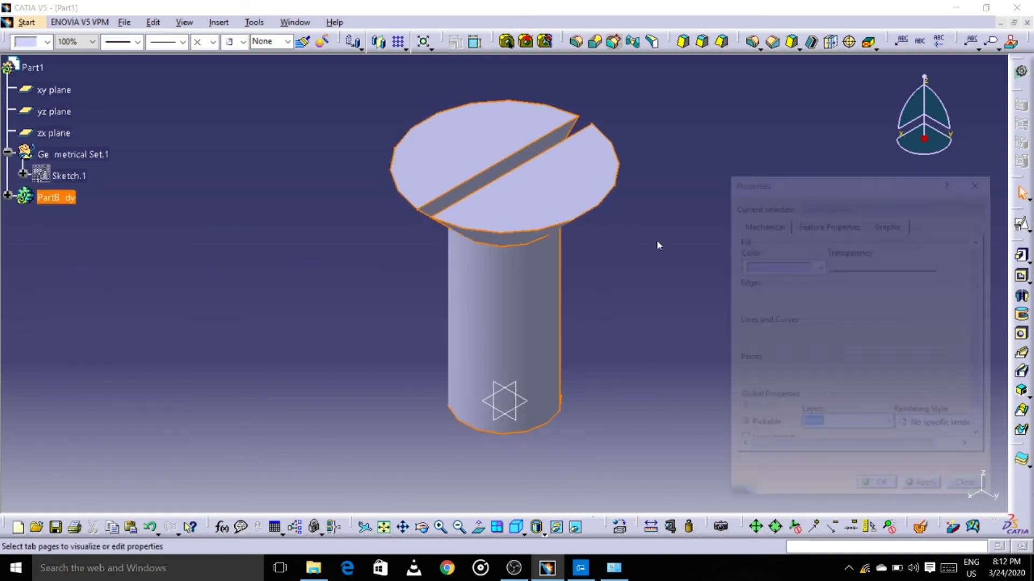
pyautogui.click(820, 267)
pyautogui.click(797, 410)
pyautogui.click(878, 490)
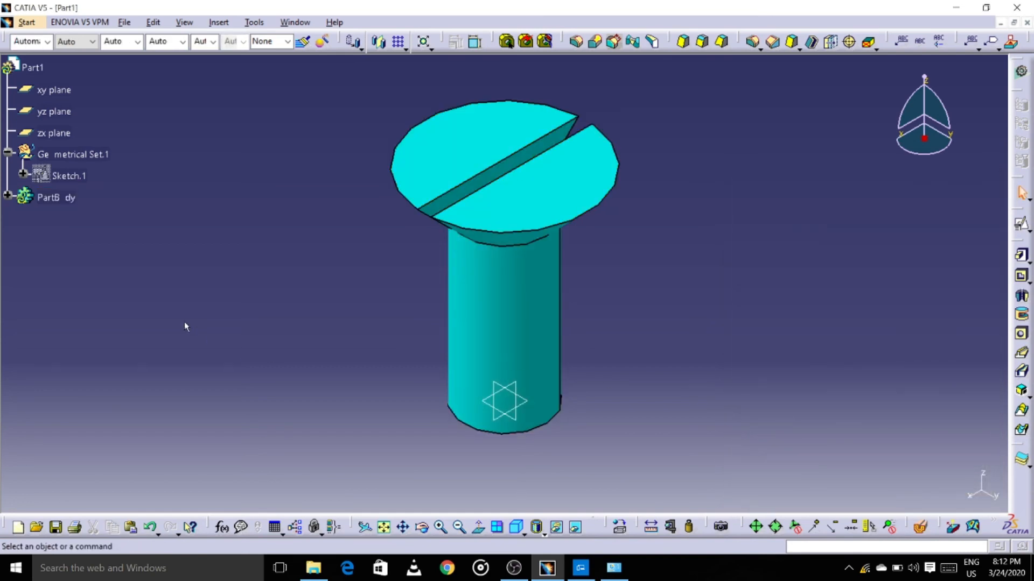
# Save the part as sccrew in the screw jack folder, as a CATPart file
pyautogui.hotkey('ctrl', 's')
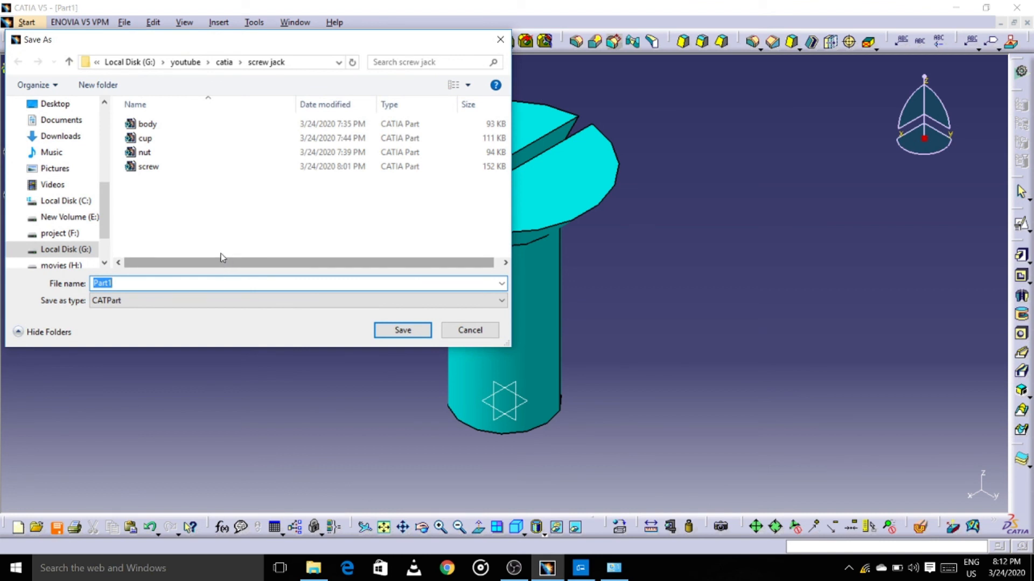
pyautogui.write('sccrew')
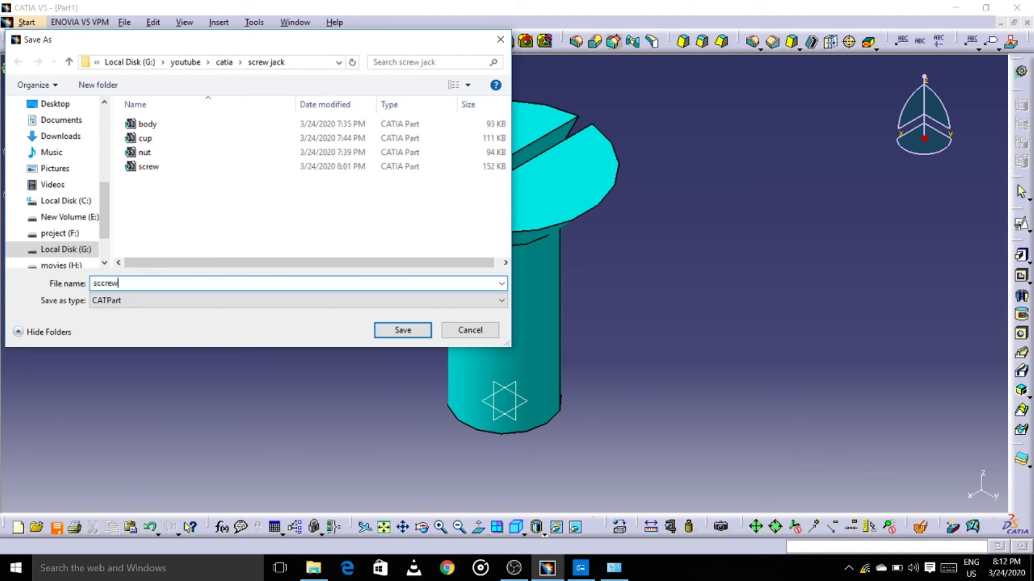
pyautogui.click(388, 333)
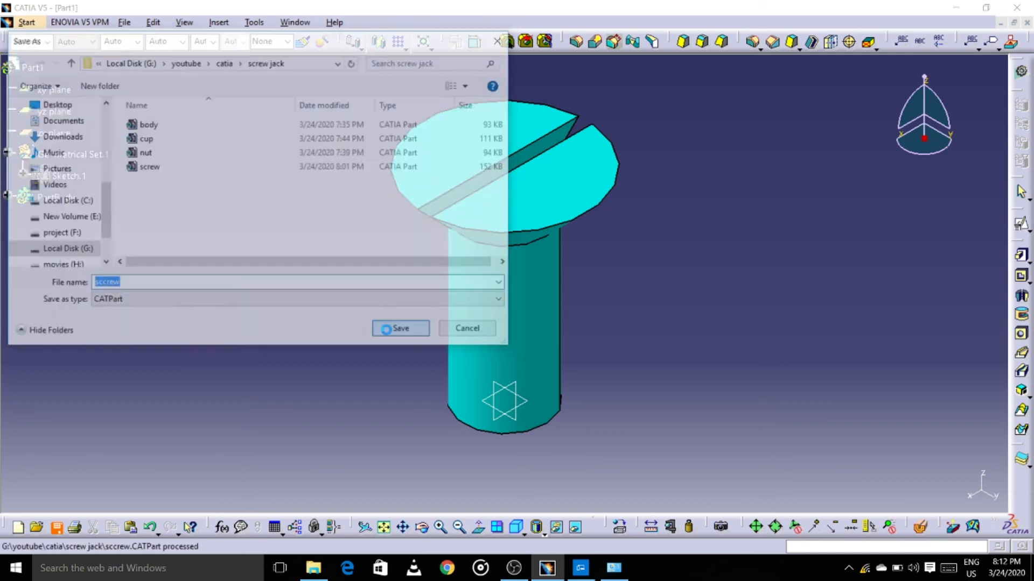